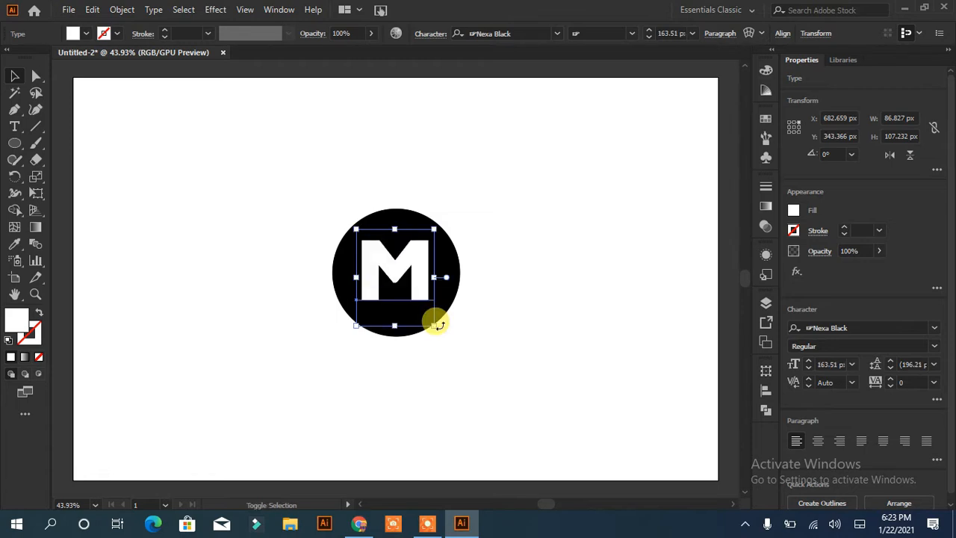
- Align the M and the black circle to each other on their horizontal and vertical centres
{"action": "left_click", "coordinate": [524, 323]}
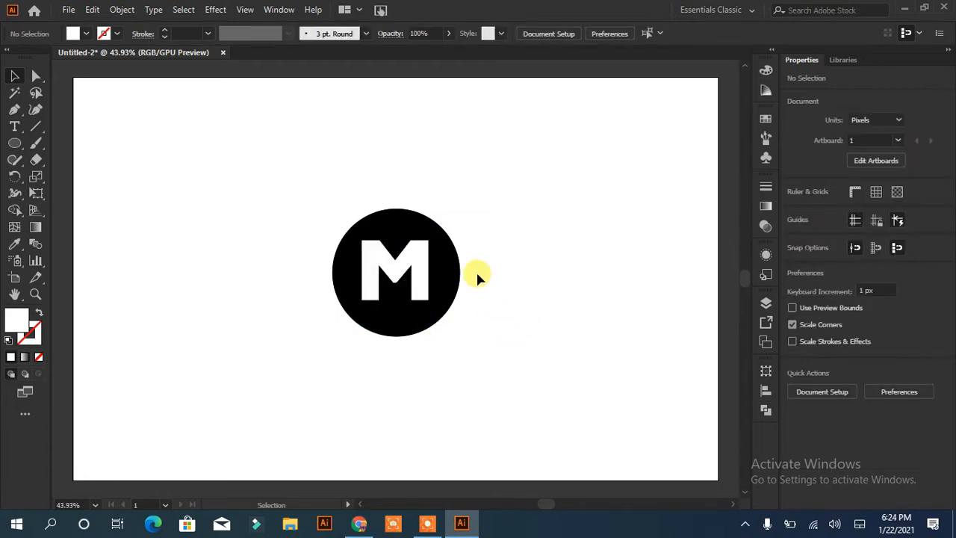
{"action": "left_click_drag", "start_coordinate": [472, 194], "coordinate": [303, 354]}
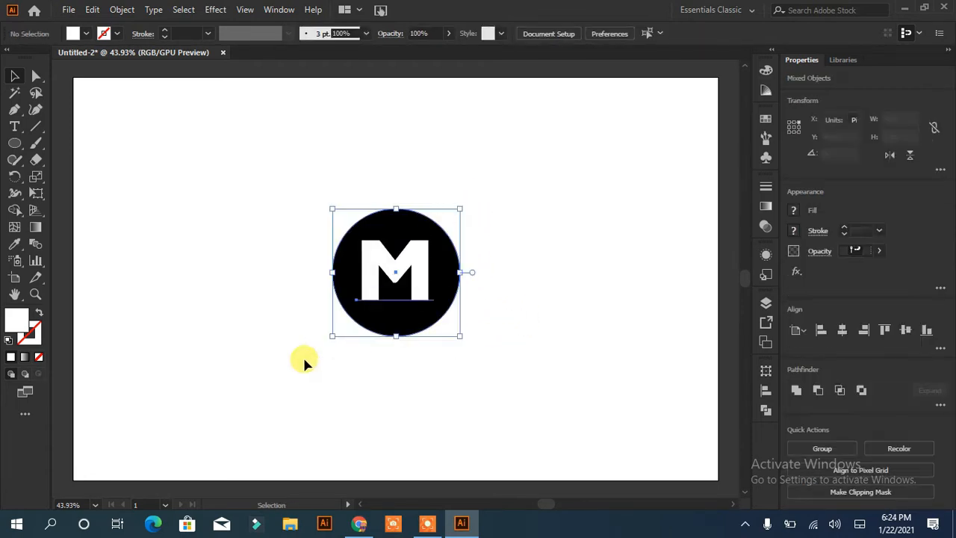
{"action": "left_click", "coordinate": [842, 332]}
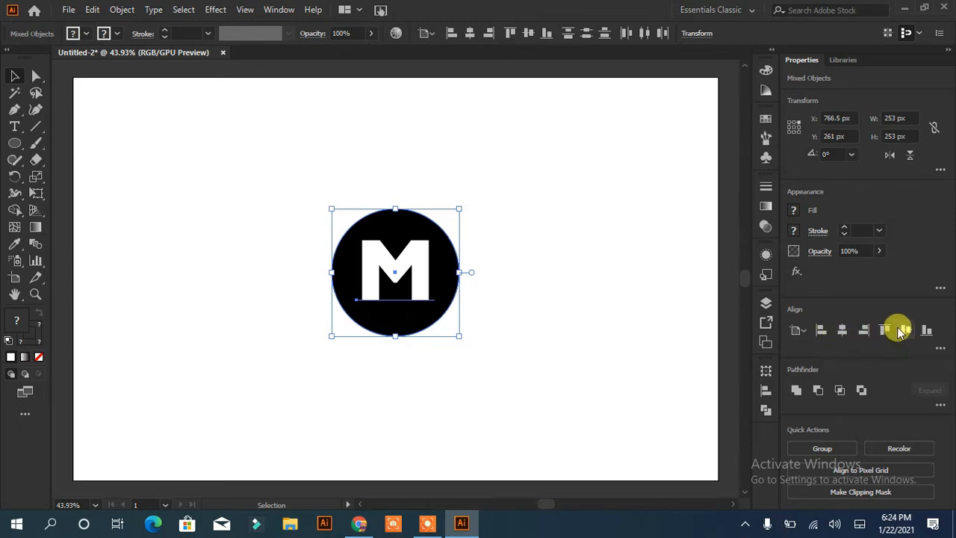
{"action": "left_click", "coordinate": [904, 331]}
{"action": "left_click", "coordinate": [569, 340]}
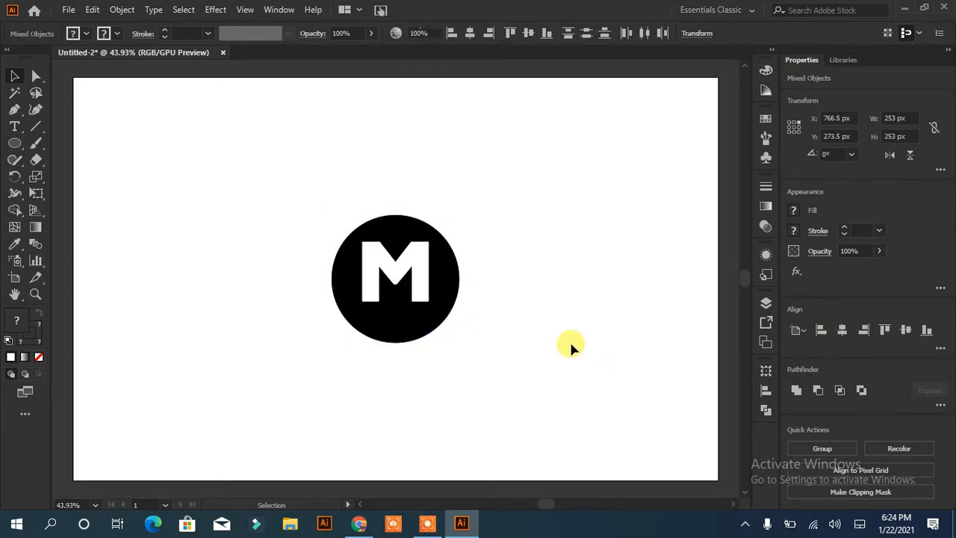
- Nudge the M down about 15 px so it sits visually centred in the black circle
{"action": "left_click", "coordinate": [409, 289]}
{"action": "key", "text": "Down"}
{"action": "key", "text": "Down"}
{"action": "key", "text": "Down"}
{"action": "key", "text": "Down"}
{"action": "key", "text": "Down"}
{"action": "key", "text": "Down"}
{"action": "key", "text": "Down"}
{"action": "key", "text": "Down"}
{"action": "key", "text": "Down"}
{"action": "key", "text": "Down"}
{"action": "key", "text": "Down"}
{"action": "key", "text": "Down"}
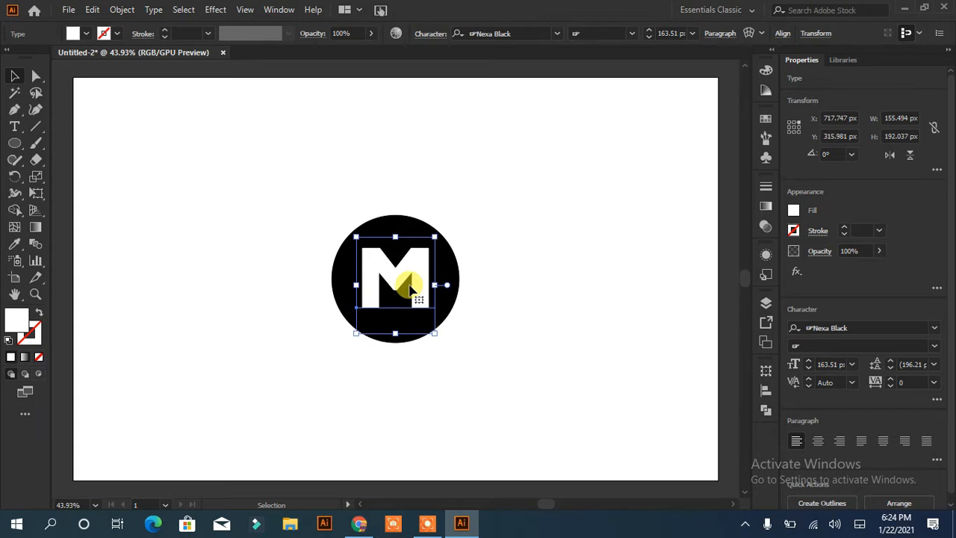
{"action": "key", "text": "Down"}
{"action": "key", "text": "Down"}
{"action": "key", "text": "Down"}
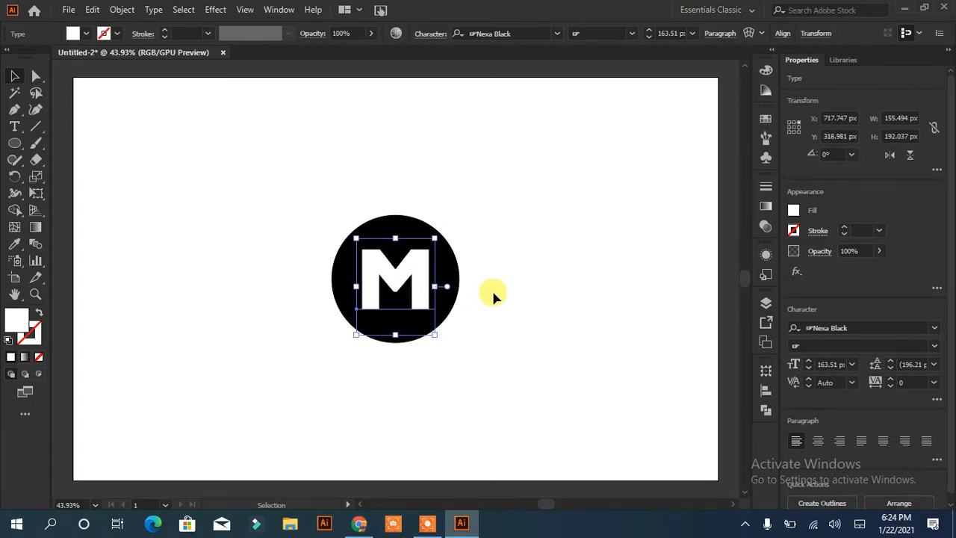
{"action": "left_click", "coordinate": [492, 294]}
- Convert the M text to outlines
{"action": "right_click", "coordinate": [410, 271]}
{"action": "left_click", "coordinate": [422, 279]}
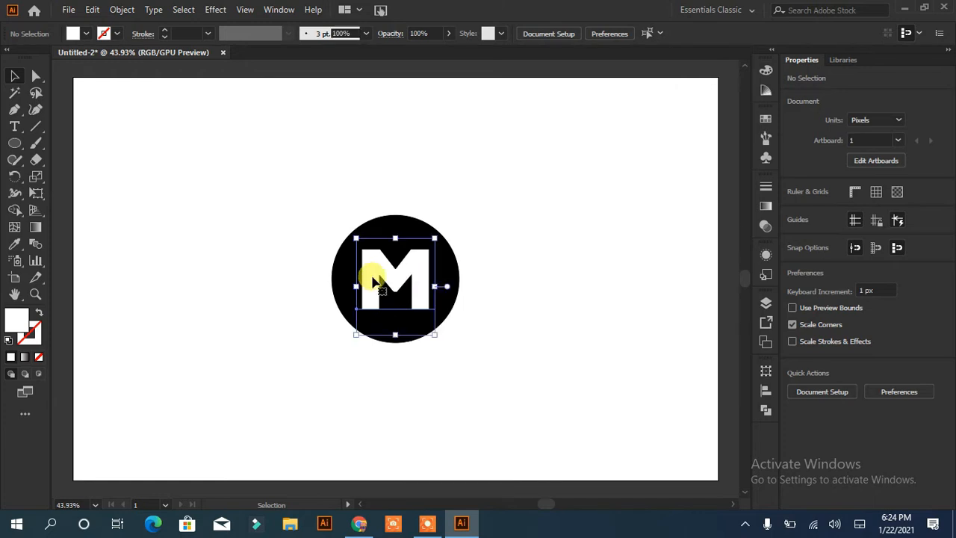
{"action": "right_click", "coordinate": [373, 276]}
{"action": "left_click", "coordinate": [416, 313]}
{"action": "left_click", "coordinate": [487, 299]}
{"action": "left_click", "coordinate": [413, 279]}
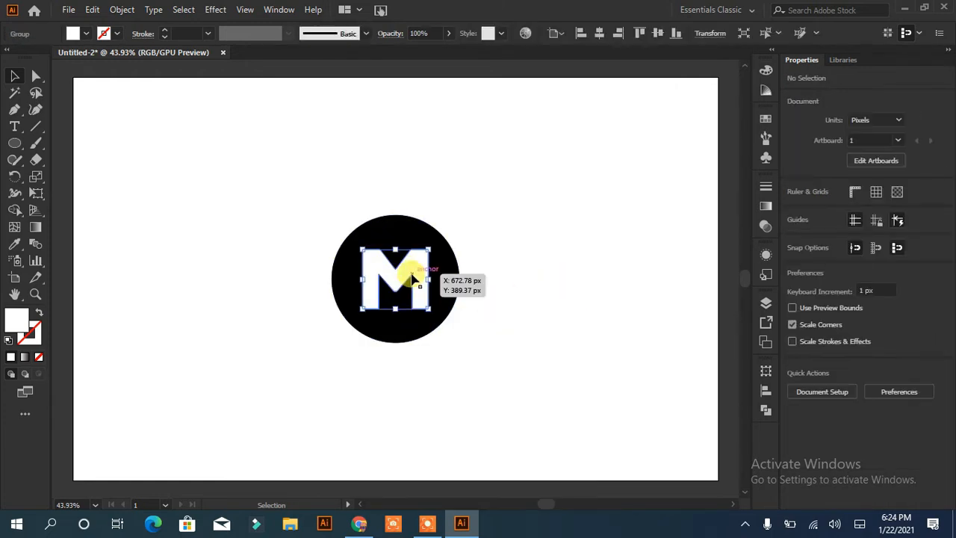
{"action": "left_click", "coordinate": [533, 221]}
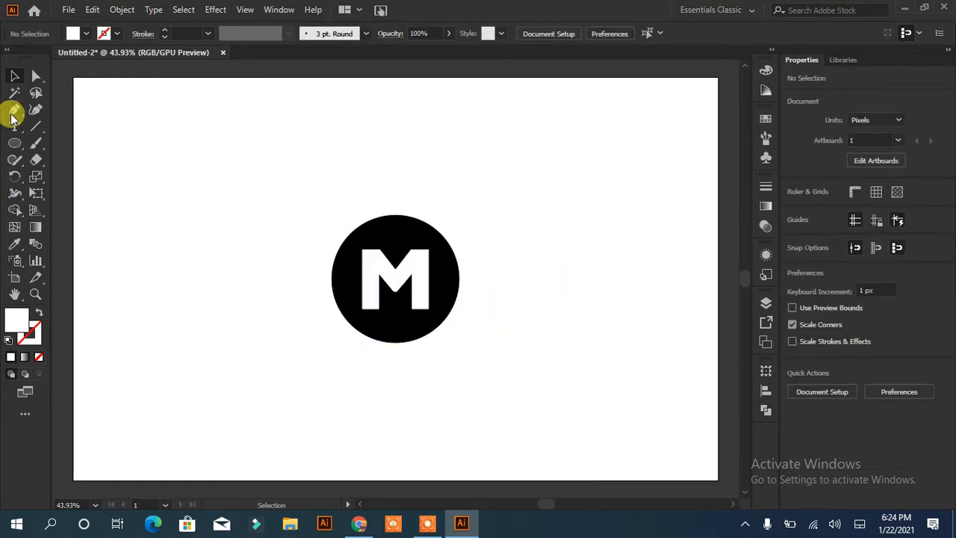
- Align the outlined M and the black circle on their vertical centres
{"action": "left_click", "coordinate": [409, 278]}
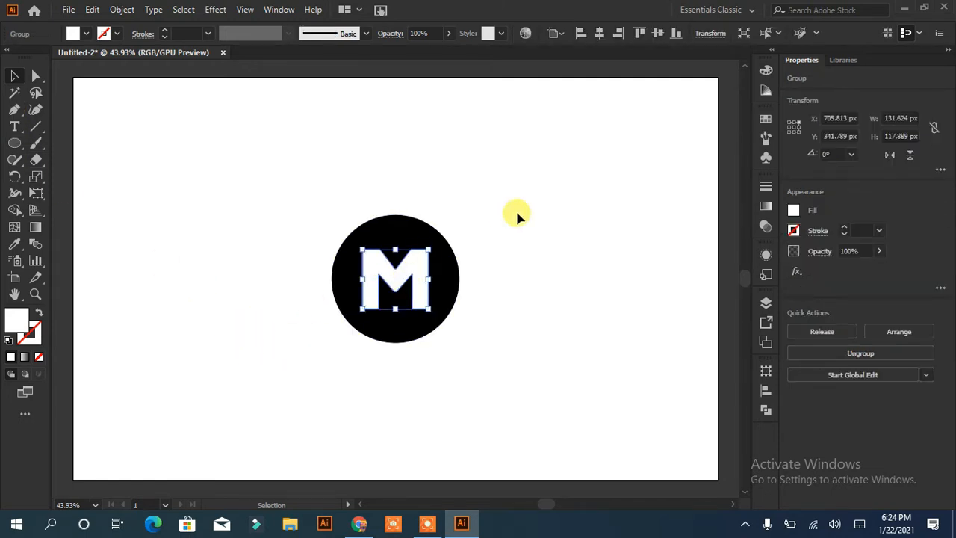
{"action": "left_click_drag", "start_coordinate": [517, 215], "coordinate": [309, 354]}
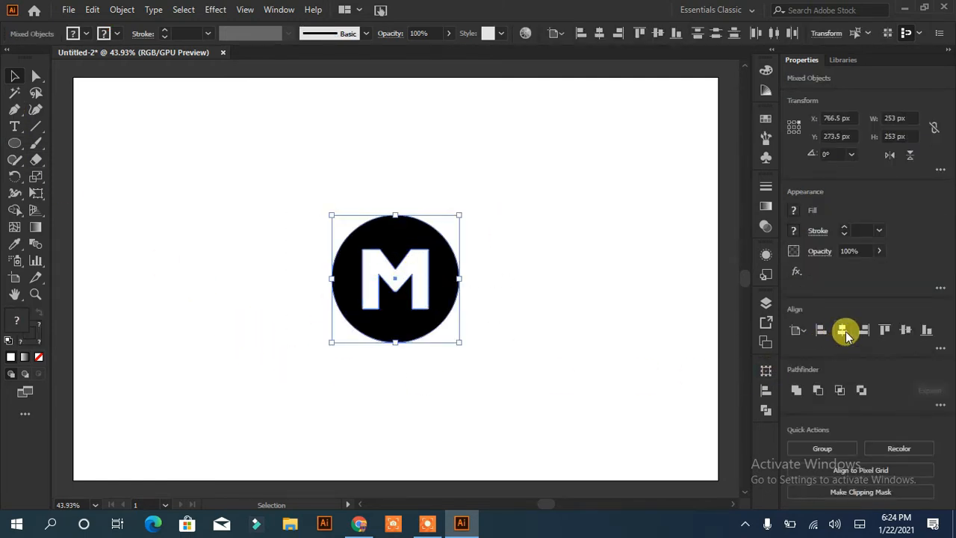
{"action": "left_click", "coordinate": [903, 331]}
{"action": "left_click", "coordinate": [519, 338]}
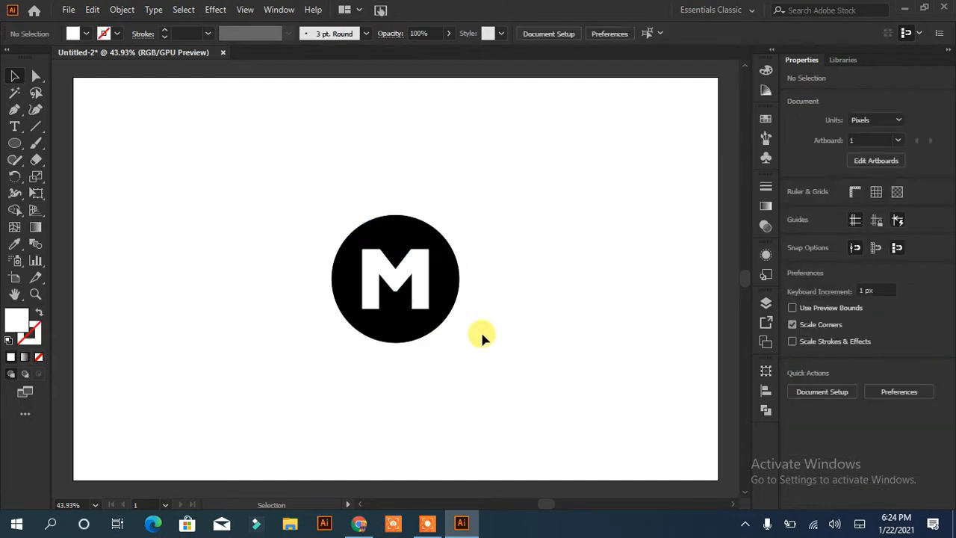
- Cut the M out of the black circle with Minus Front
{"action": "left_click_drag", "start_coordinate": [487, 221], "coordinate": [304, 348]}
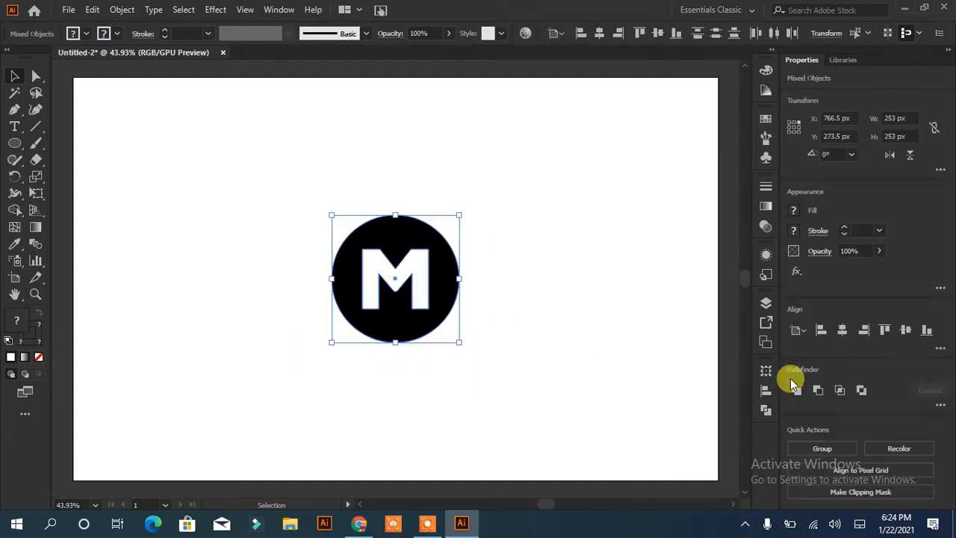
{"action": "left_click", "coordinate": [818, 389]}
{"action": "left_click", "coordinate": [572, 323]}
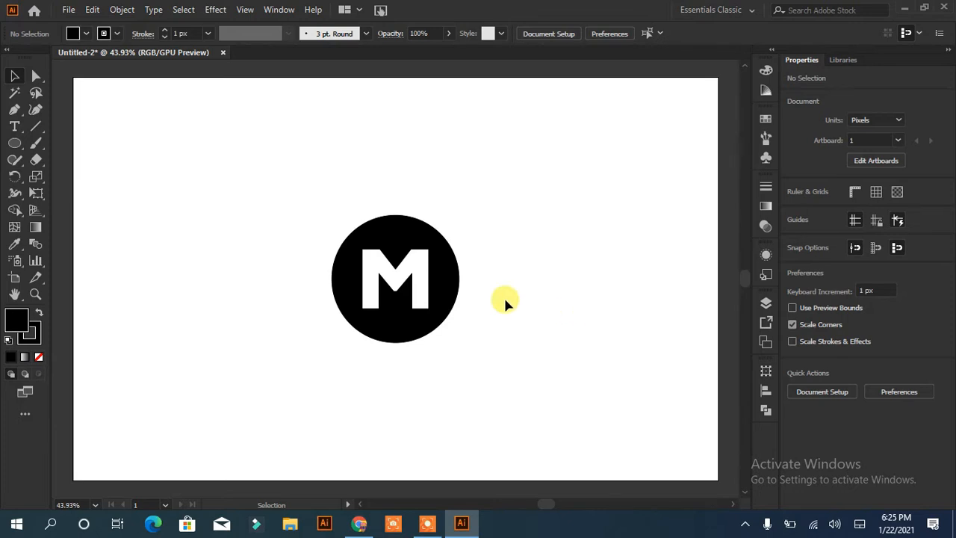
{"action": "left_click", "coordinate": [426, 239]}
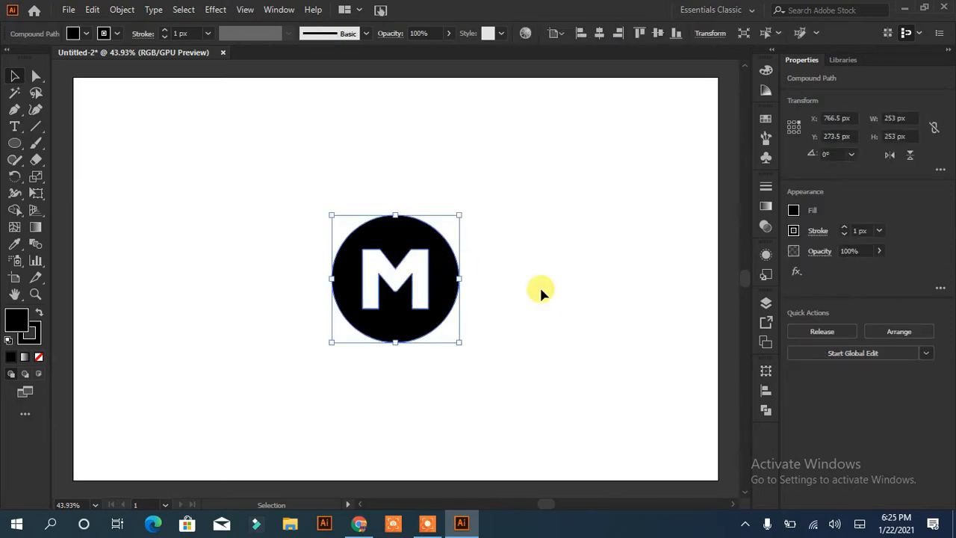
- Draw a black 35 px square in the empty area left of the circle
{"action": "left_click", "coordinate": [14, 143]}
{"action": "left_click_drag", "start_coordinate": [15, 142], "coordinate": [47, 142]}
{"action": "left_click_drag", "start_coordinate": [224, 201], "coordinate": [242, 218]}
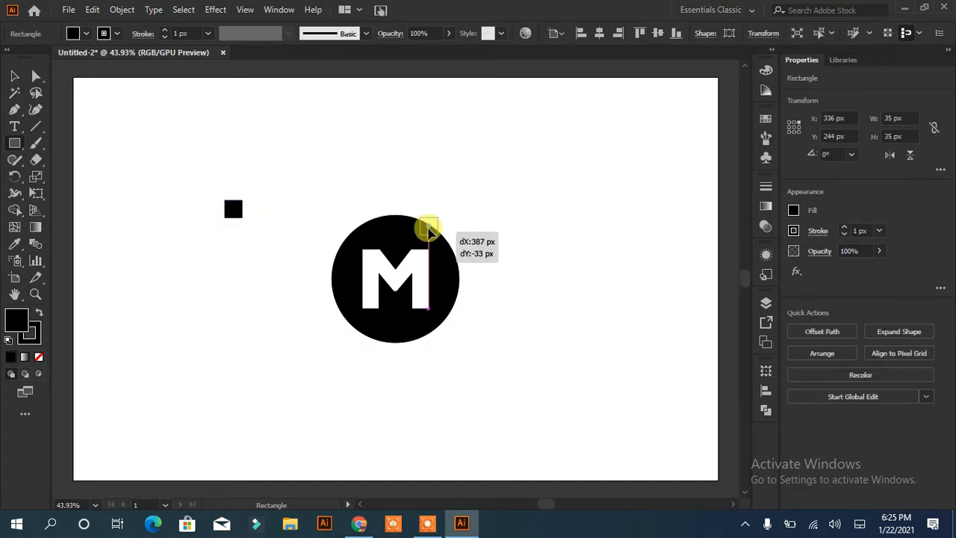
- Duplicate the square into a loose cluster of five above the circle's left side, with the uppermost one 17 px wide
{"action": "left_click_drag", "start_coordinate": [429, 237], "coordinate": [283, 182]}
{"action": "left_click_drag", "start_coordinate": [282, 180], "coordinate": [302, 156]}
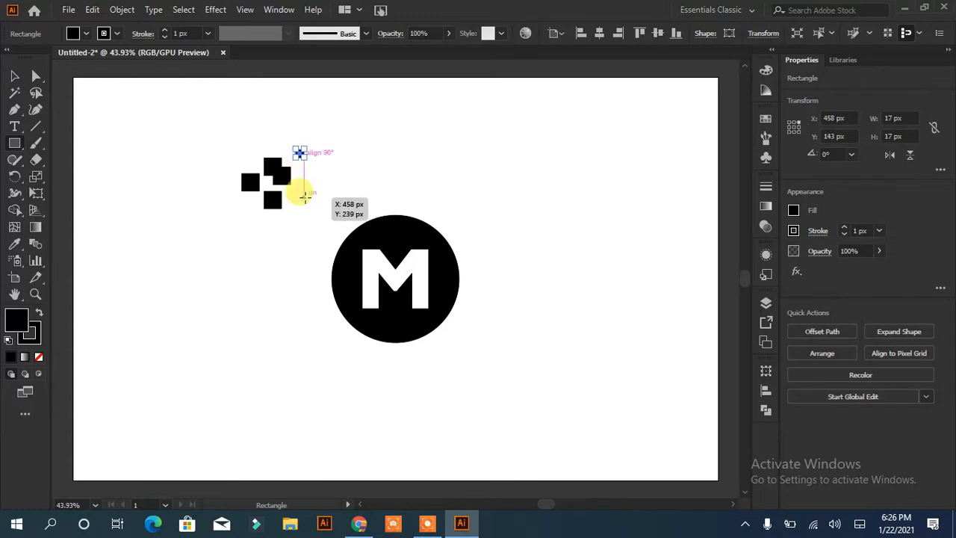
- Shrink the two middle squares of the cluster and space them apart between the large squares and the smallest one
{"action": "left_click", "coordinate": [15, 76]}
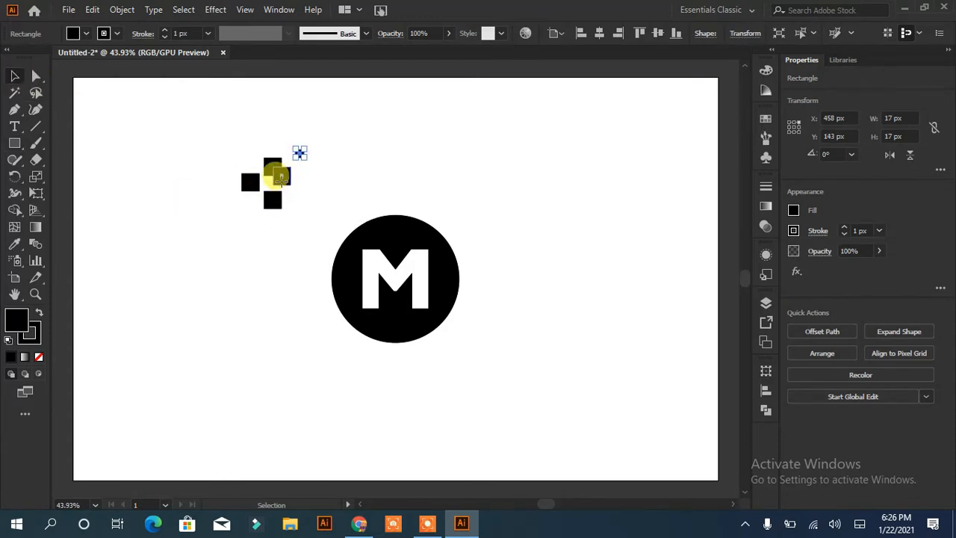
{"action": "left_click_drag", "start_coordinate": [292, 186], "coordinate": [284, 180]}
{"action": "left_click", "coordinate": [221, 236]}
{"action": "left_click", "coordinate": [271, 164]}
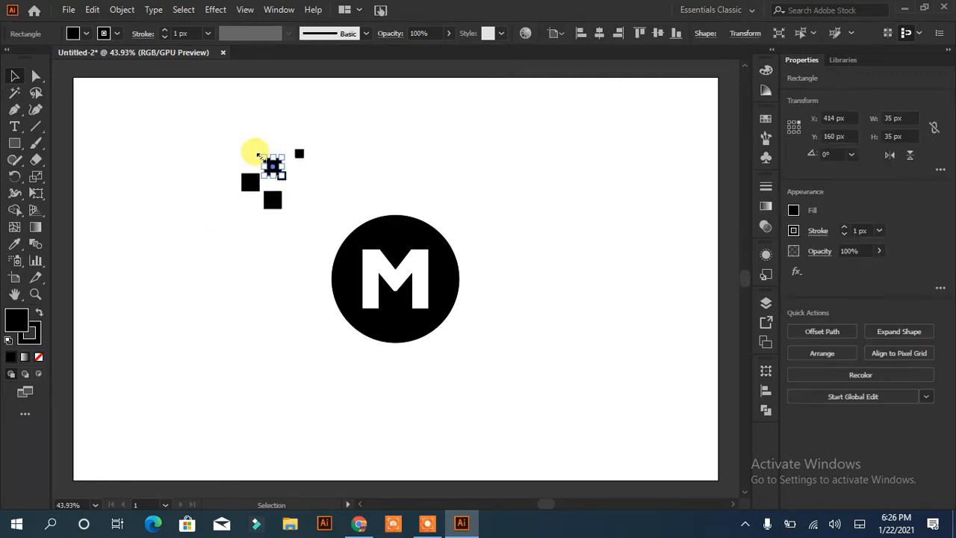
{"action": "left_click_drag", "start_coordinate": [272, 165], "coordinate": [295, 149]}
{"action": "left_click", "coordinate": [291, 181]}
{"action": "left_click", "coordinate": [299, 155]}
{"action": "left_click", "coordinate": [321, 172]}
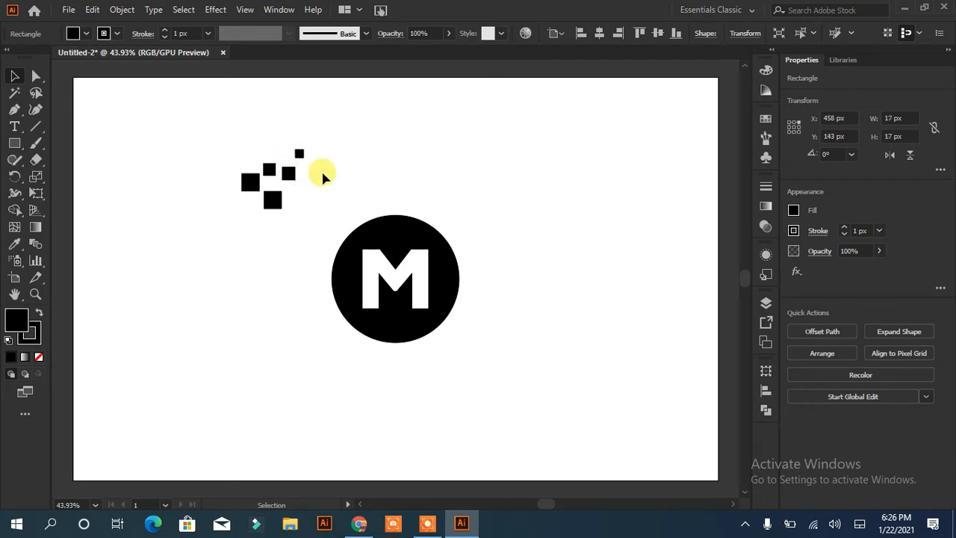
- Reduce the lower square to 27 px and place it beside the largest square, just below the two middle ones
{"action": "mouse_move", "coordinate": [277, 206]}
{"action": "left_mouse_down"}
{"action": "mouse_move", "coordinate": [281, 197]}
{"action": "mouse_move", "coordinate": [247, 195]}
{"action": "mouse_move", "coordinate": [242, 182]}
{"action": "mouse_move", "coordinate": [285, 200]}
{"action": "left_mouse_up"}
{"action": "left_click", "coordinate": [299, 233]}
{"action": "left_click", "coordinate": [282, 200]}
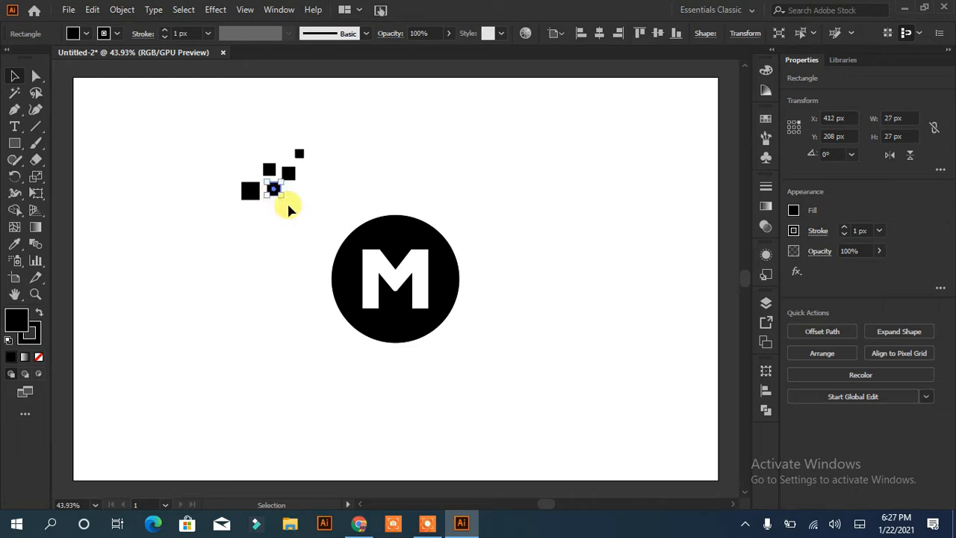
{"action": "left_click", "coordinate": [309, 218]}
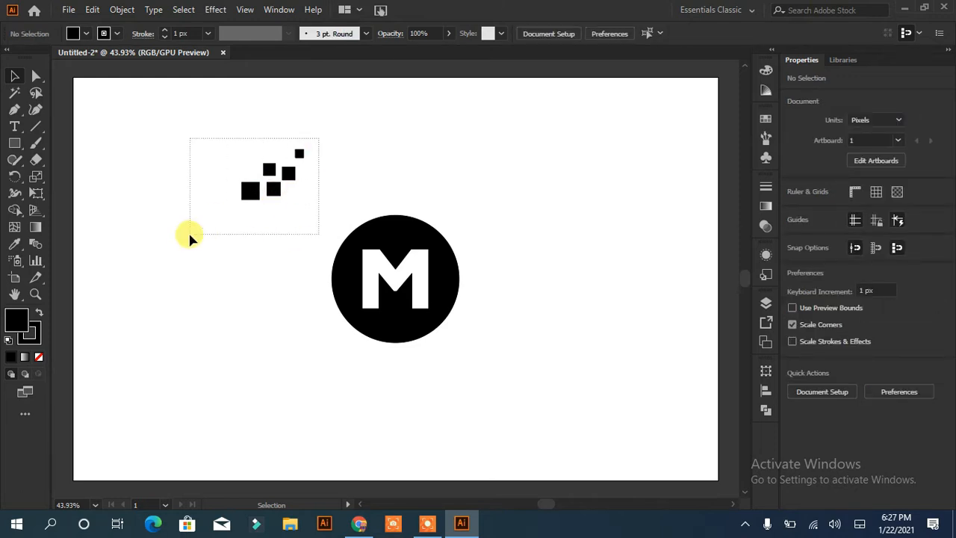
- Copy the five-square cluster onto the circle's upper-right edge so that the largest square overlaps the circle
{"action": "left_click_drag", "start_coordinate": [189, 236], "coordinate": [190, 236]}
{"action": "left_click_drag", "start_coordinate": [252, 191], "coordinate": [433, 237]}
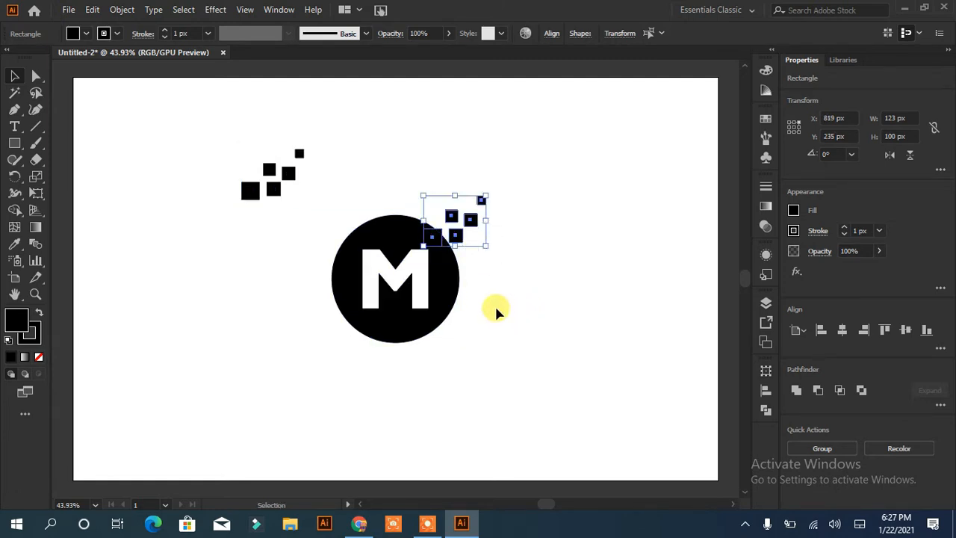
{"action": "left_click", "coordinate": [536, 222]}
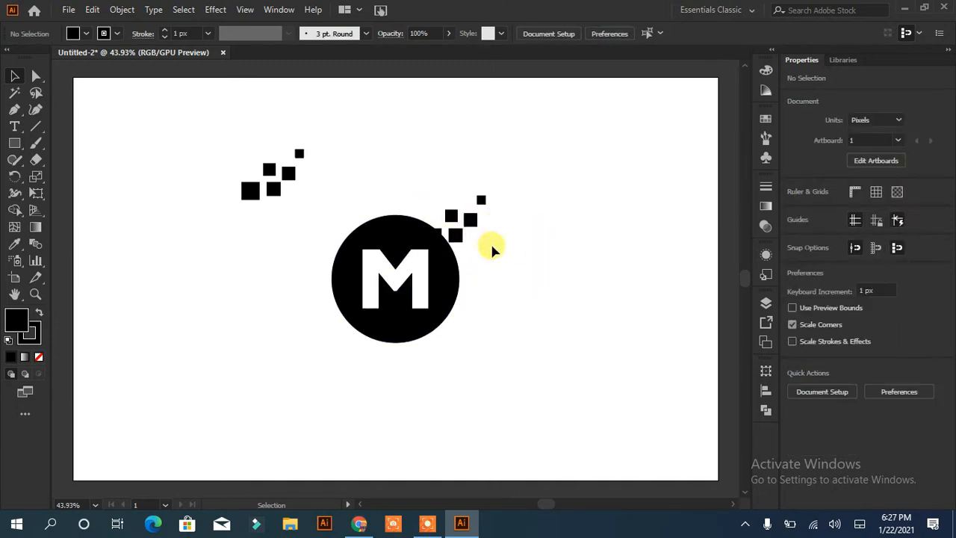
- Subtract the copied squares from the circle with Minus Front to cut a square notch in its edge
{"action": "left_click_drag", "start_coordinate": [535, 185], "coordinate": [384, 241]}
{"action": "left_click", "coordinate": [820, 389]}
{"action": "left_click", "coordinate": [576, 354]}
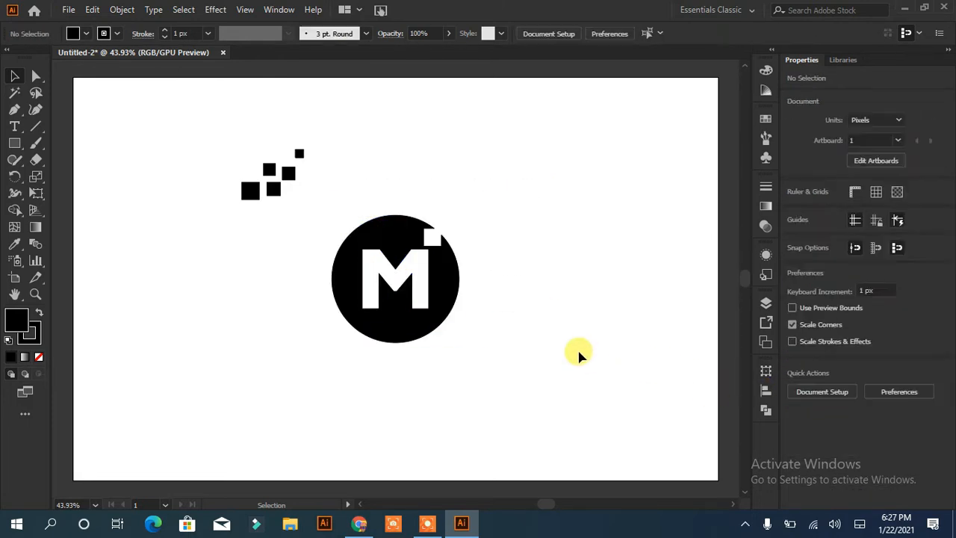
- Group the original square cluster, scale it down slightly and place its largest square inside the circle's notch
{"action": "left_click", "coordinate": [272, 190]}
{"action": "left_click_drag", "start_coordinate": [214, 243], "coordinate": [218, 239]}
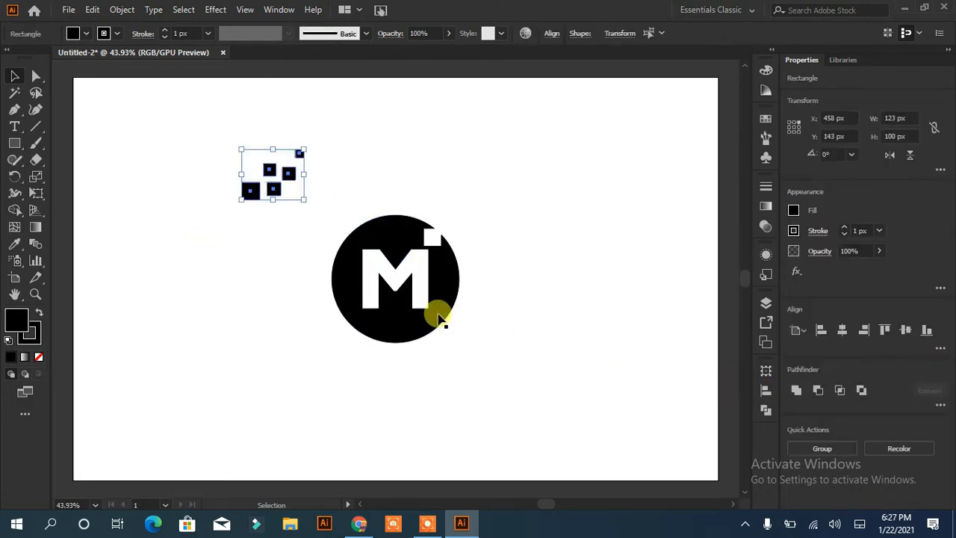
{"action": "left_click", "coordinate": [821, 450]}
{"action": "left_click_drag", "start_coordinate": [304, 201], "coordinate": [466, 220]}
{"action": "left_click", "coordinate": [534, 263]}
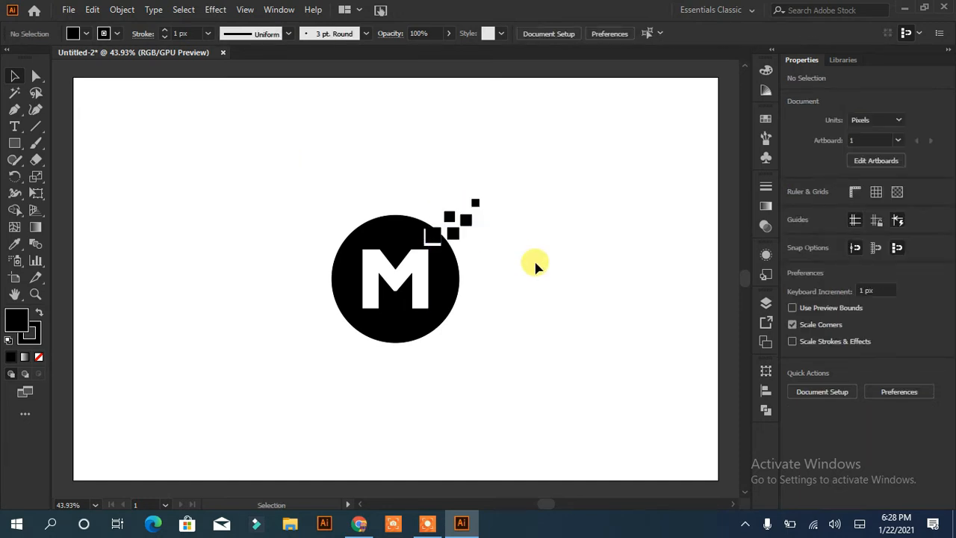
{"action": "left_click", "coordinate": [437, 277]}
{"action": "left_click", "coordinate": [531, 282]}
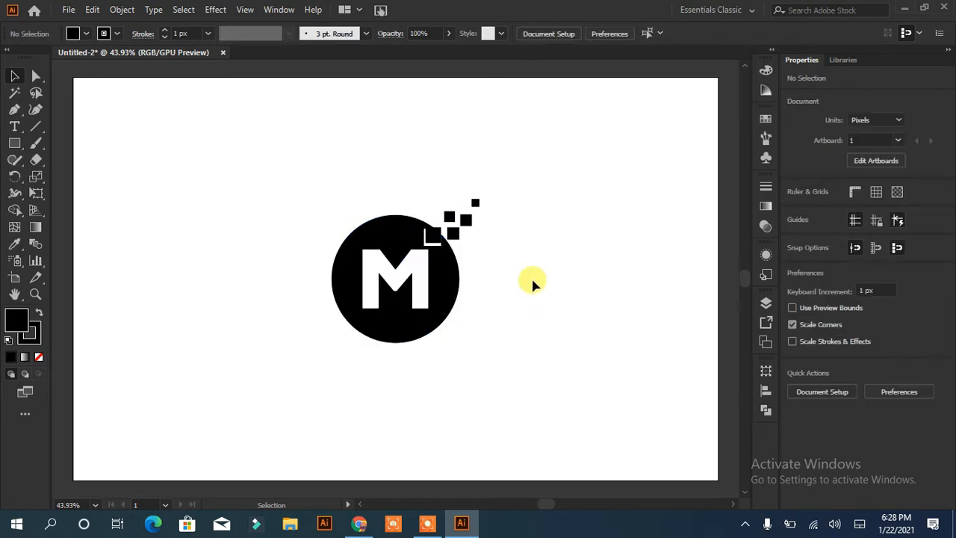
{"action": "left_click", "coordinate": [442, 275]}
{"action": "left_click", "coordinate": [633, 331]}
{"action": "left_click", "coordinate": [367, 238]}
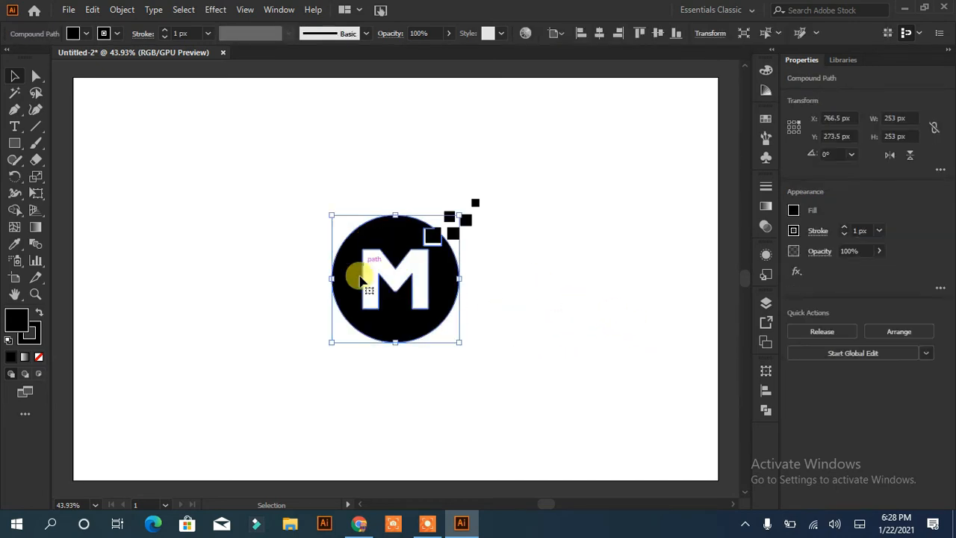
- Draw a 266 px circle left of the logo with the Ellipse tool and remove its fill
{"action": "left_click", "coordinate": [15, 142]}
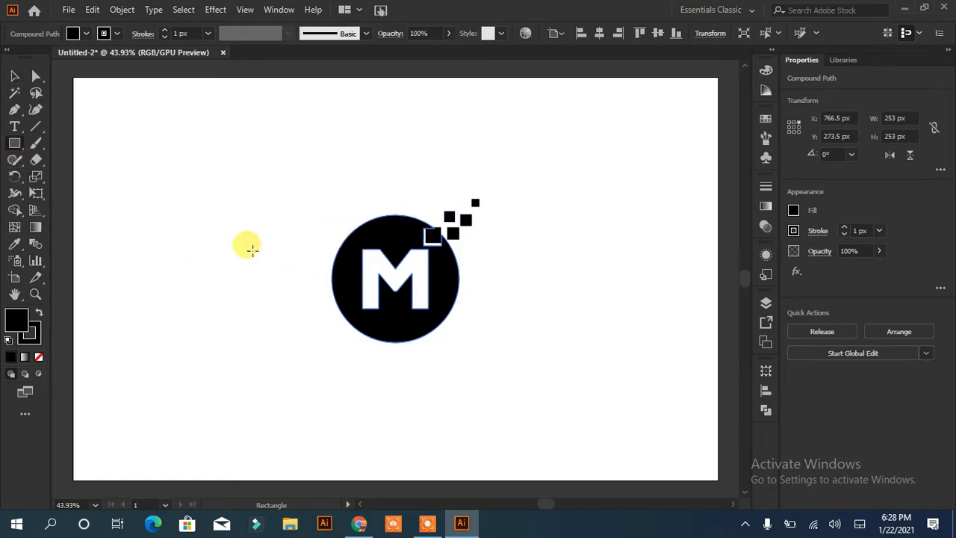
{"action": "left_click_drag", "start_coordinate": [14, 142], "coordinate": [75, 174]}
{"action": "left_click_drag", "start_coordinate": [177, 174], "coordinate": [311, 300]}
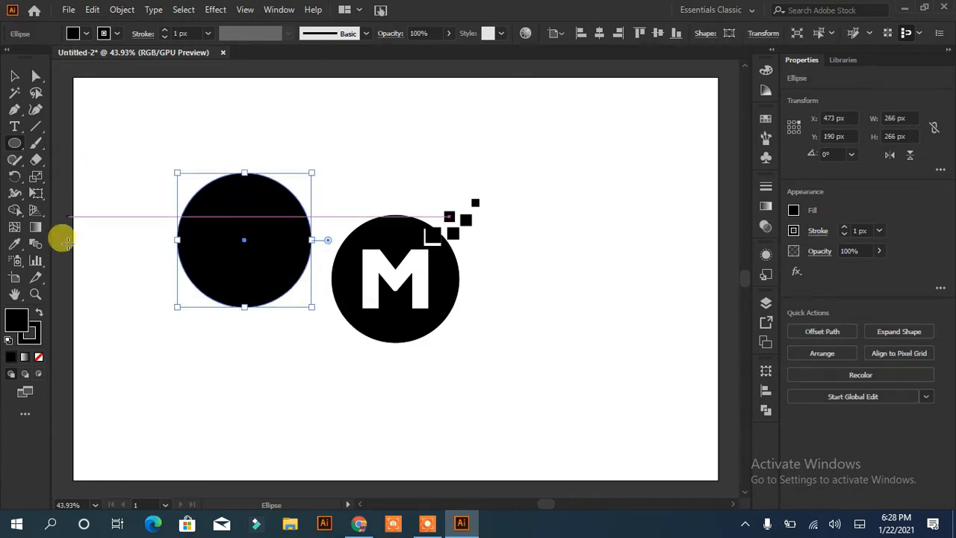
{"action": "left_click", "coordinate": [39, 356]}
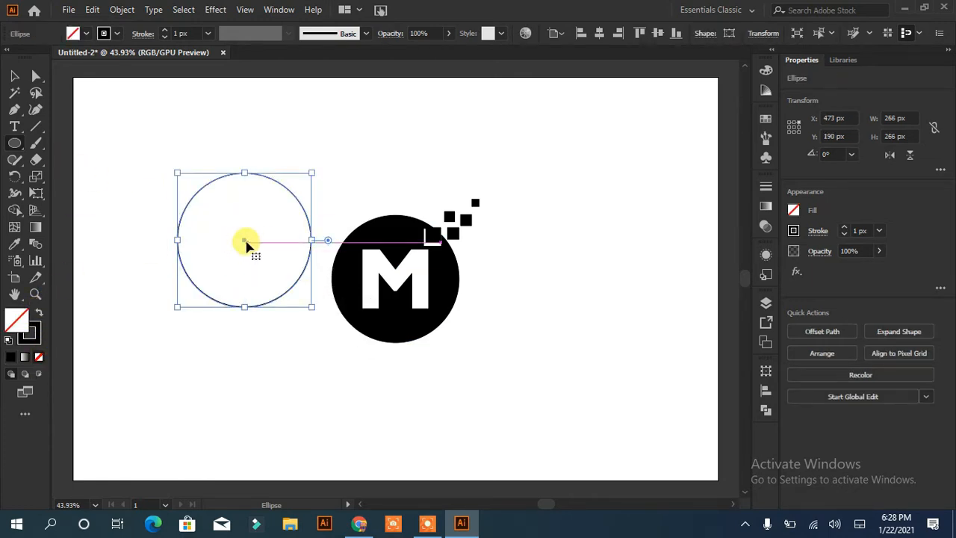
- Centre the unfilled circle around the M badge as an outer ring and set its stroke to 3 px
{"action": "left_click_drag", "start_coordinate": [244, 244], "coordinate": [394, 284]}
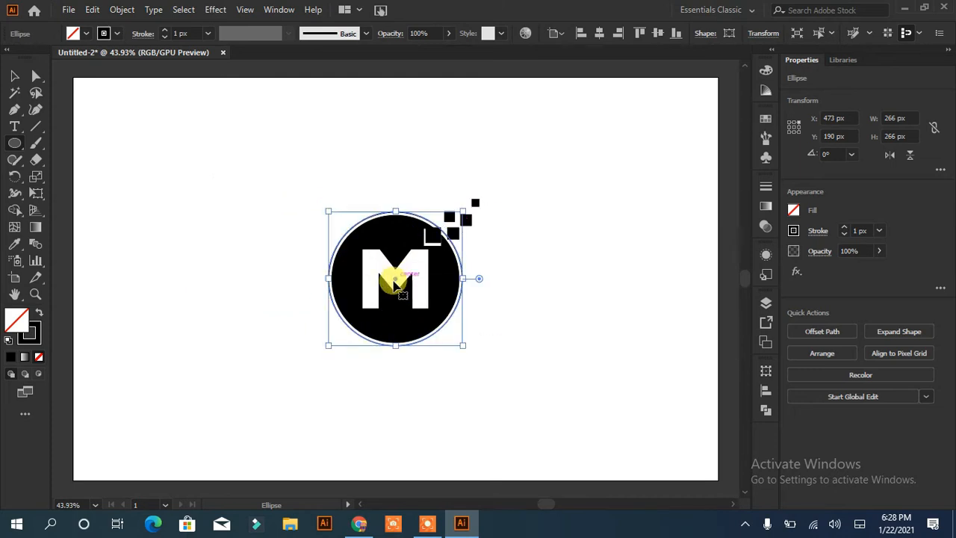
{"action": "left_click", "coordinate": [495, 325]}
{"action": "left_click", "coordinate": [504, 284]}
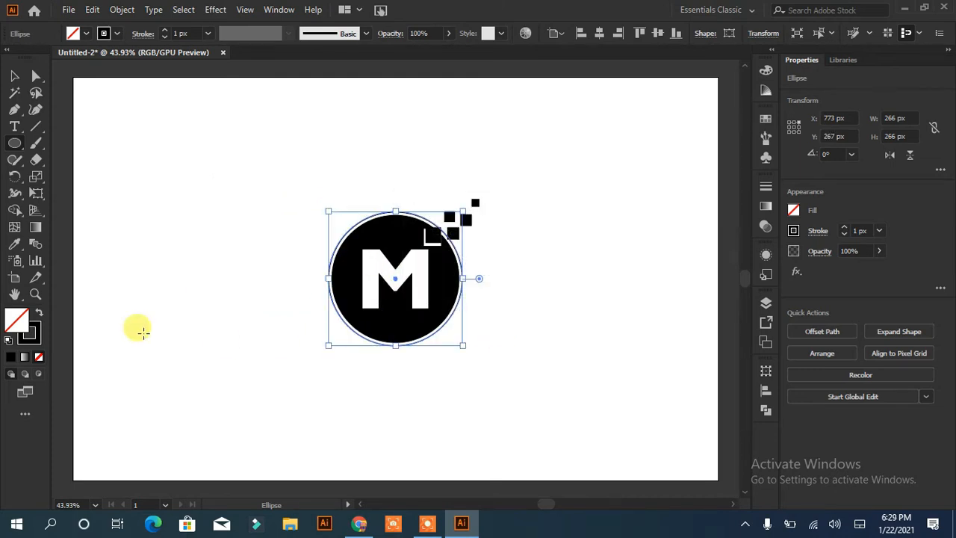
{"action": "left_click", "coordinate": [165, 31]}
{"action": "left_click", "coordinate": [220, 245]}
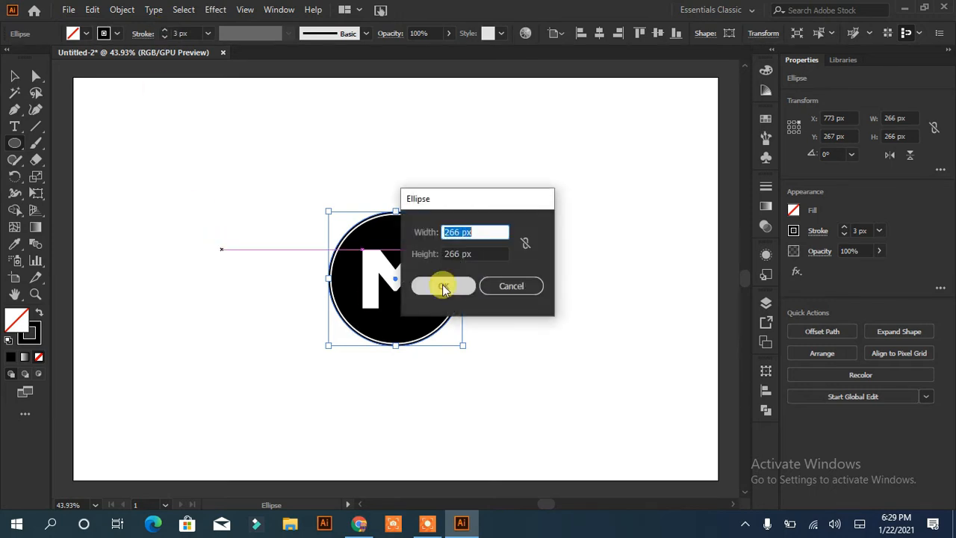
- Dismiss the ellipse size dialog and move the group of squares up and away from the M badge
{"action": "left_click", "coordinate": [521, 284]}
{"action": "left_click", "coordinate": [15, 77]}
{"action": "left_click", "coordinate": [168, 168]}
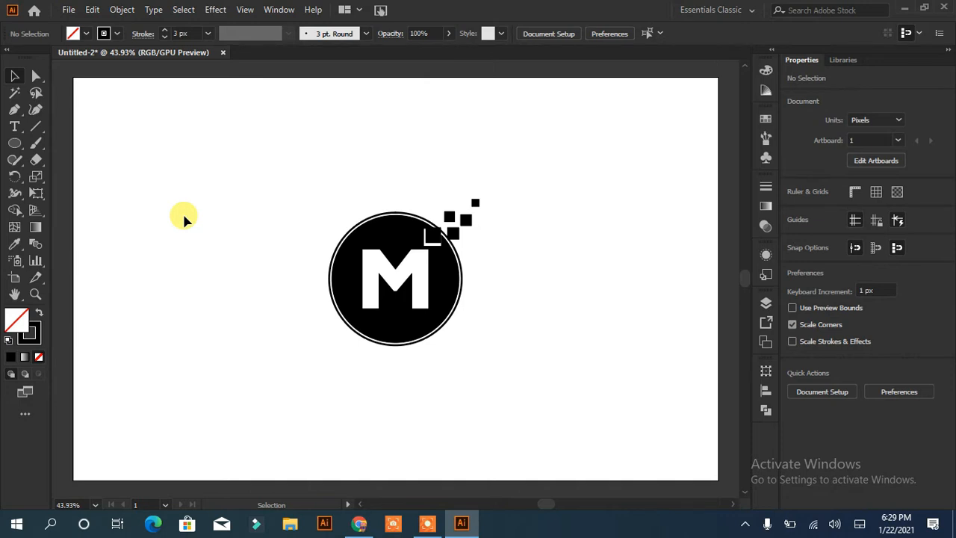
{"action": "left_click", "coordinate": [468, 215]}
{"action": "left_click_drag", "start_coordinate": [471, 218], "coordinate": [508, 192]}
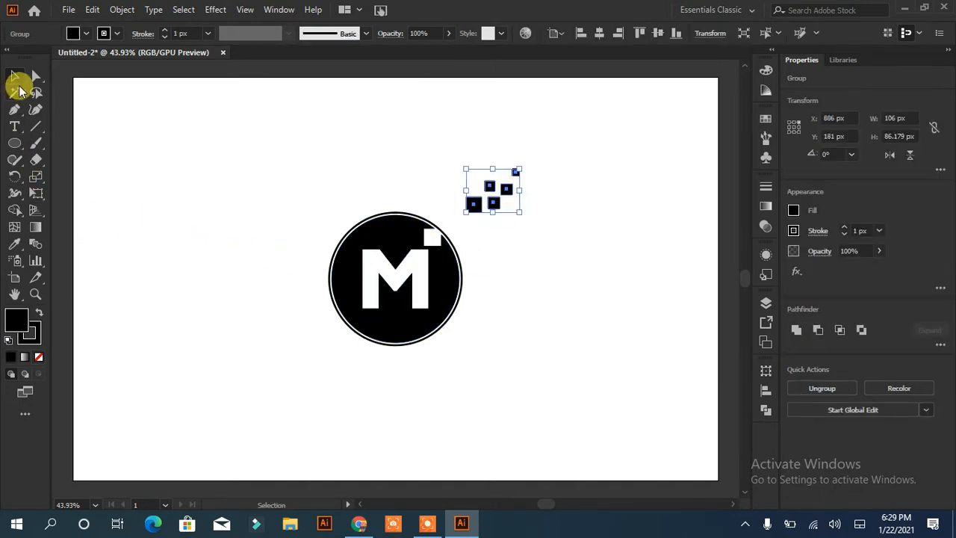
- Draw a black rectangle about 158 by 138 px and place it over the badge's upper-right edge, covering the notch
{"action": "left_click", "coordinate": [15, 145]}
{"action": "left_click_drag", "start_coordinate": [14, 151], "coordinate": [47, 144]}
{"action": "left_click_drag", "start_coordinate": [163, 126], "coordinate": [242, 194]}
{"action": "left_click_drag", "start_coordinate": [203, 158], "coordinate": [463, 210]}
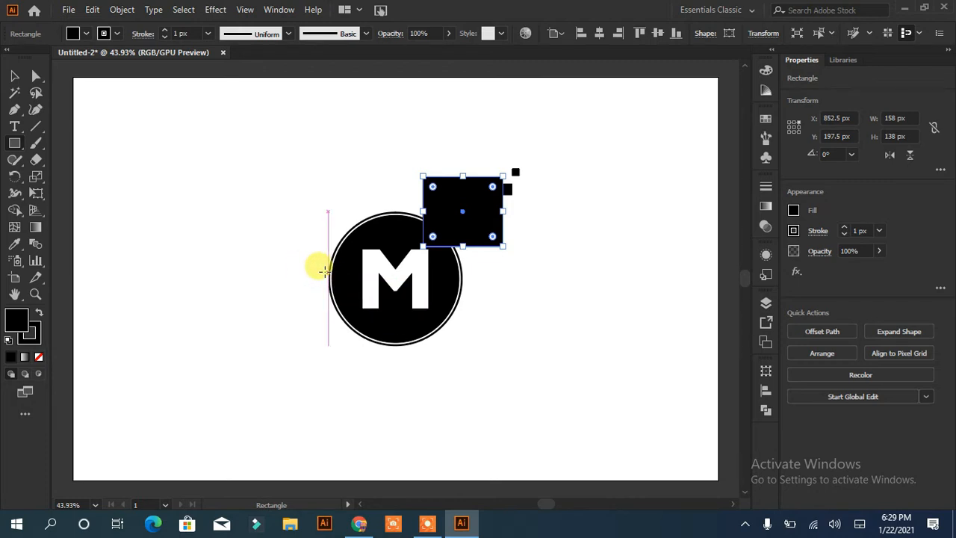
- Set the outer ring's stroke to 5 px and enlarge the ring from its centre to about 280 px
{"action": "left_click", "coordinate": [15, 76]}
{"action": "left_click", "coordinate": [332, 299]}
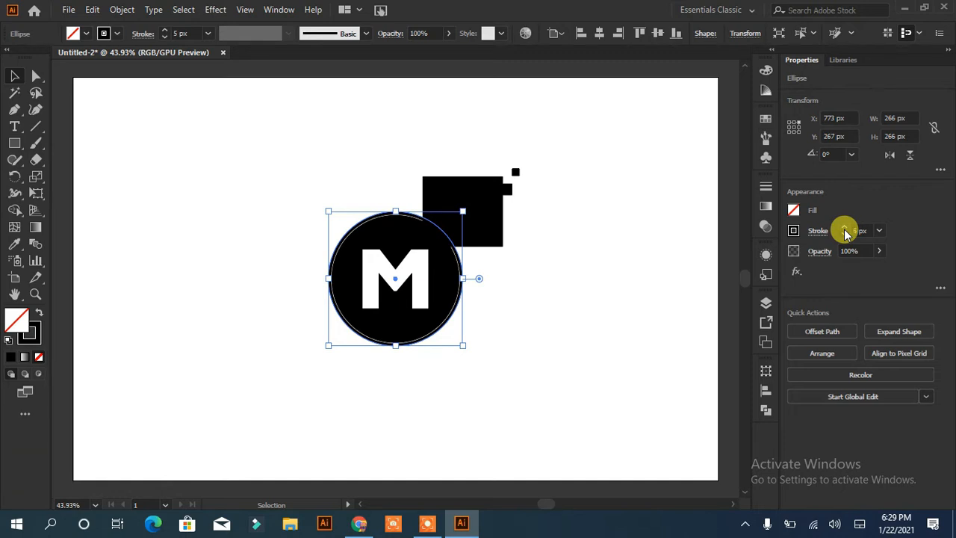
{"action": "left_click_drag", "start_coordinate": [463, 345], "coordinate": [466, 349]}
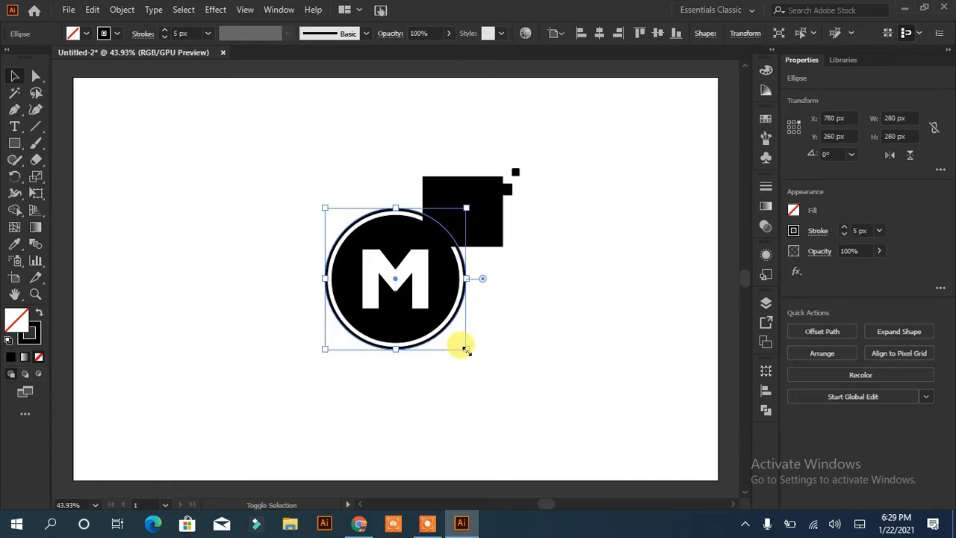
{"action": "left_click", "coordinate": [546, 364]}
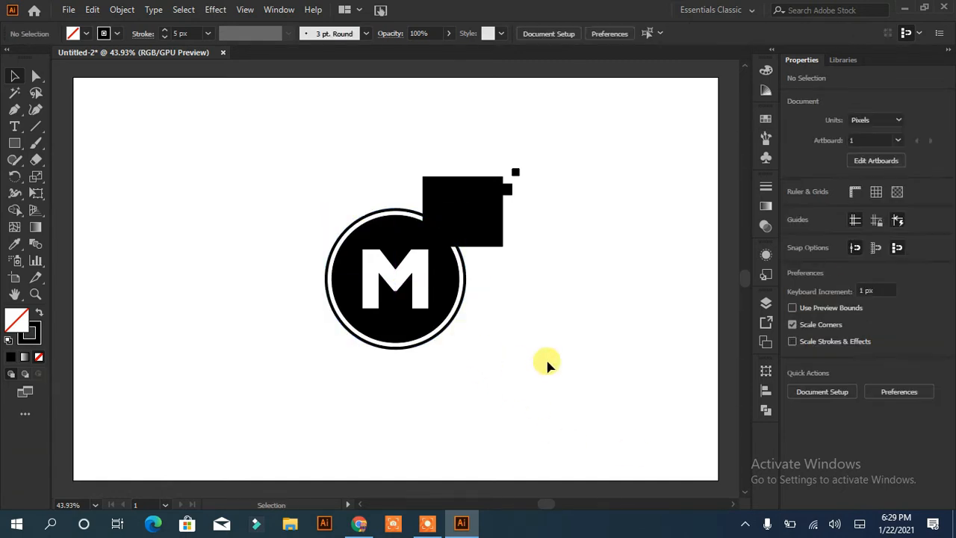
- Expand the outer ring's stroke into a filled shape
{"action": "left_click", "coordinate": [402, 211]}
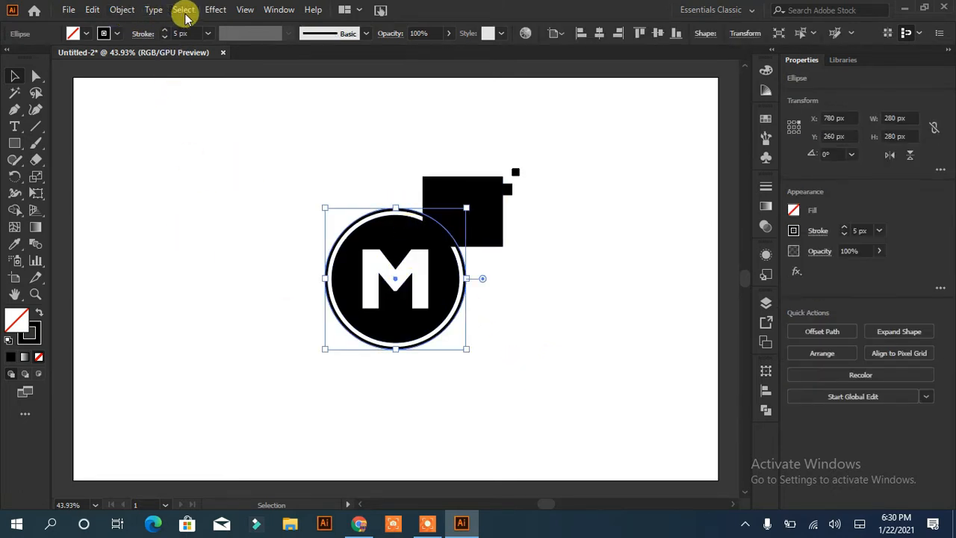
{"action": "left_click", "coordinate": [124, 10]}
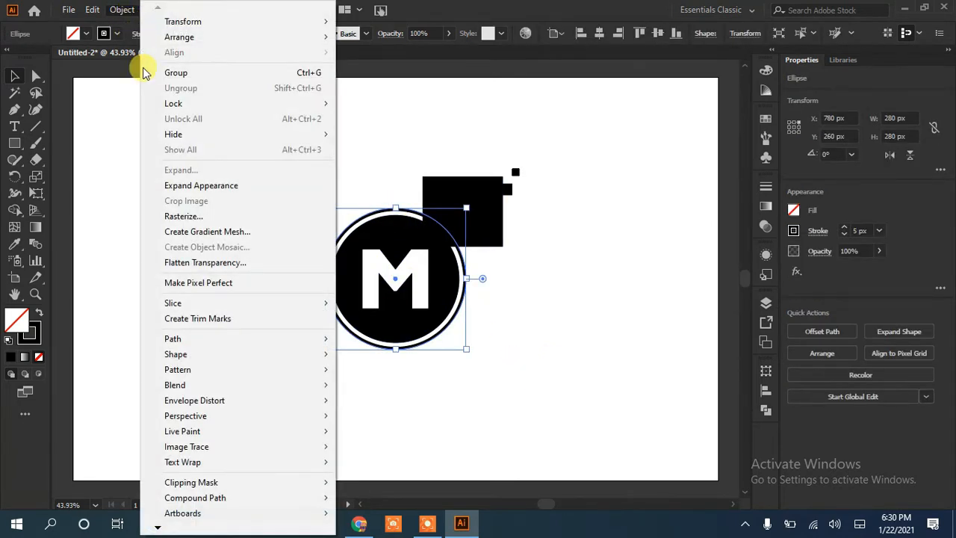
{"action": "left_click", "coordinate": [198, 185]}
{"action": "left_click", "coordinate": [196, 183]}
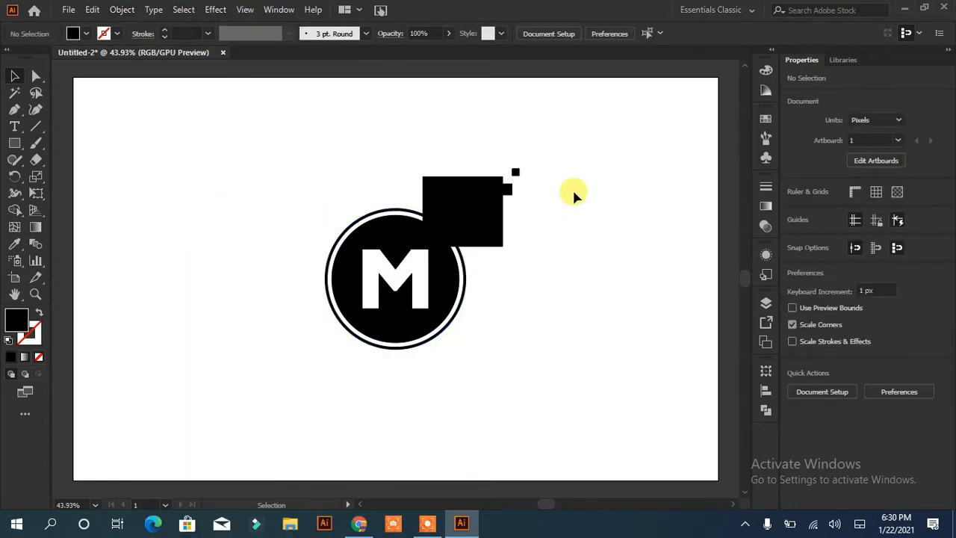
{"action": "left_click_drag", "start_coordinate": [573, 194], "coordinate": [571, 218]}
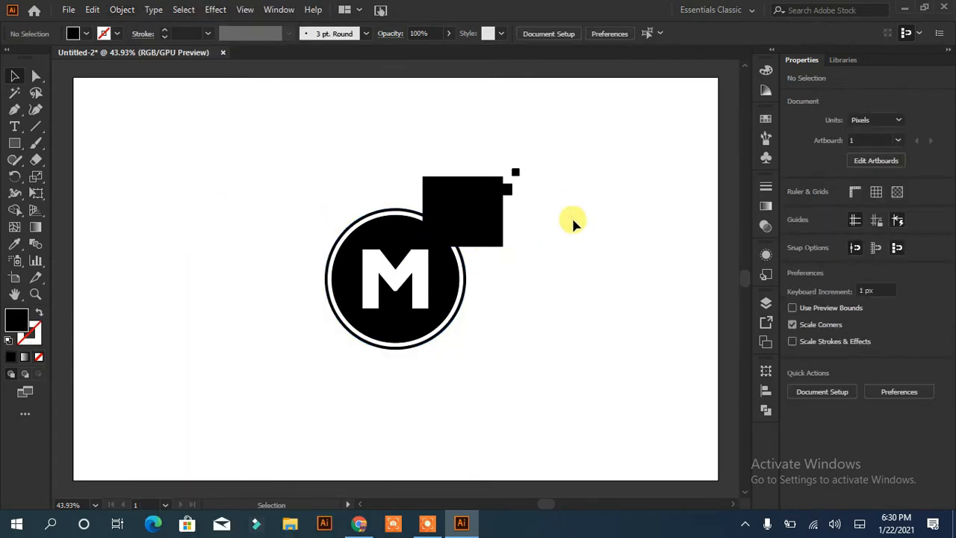
- Cut the rectangle's area out of the badge and ring with the Shape Builder tool, and delete the rectangle
{"action": "left_click", "coordinate": [426, 203]}
{"action": "left_click", "coordinate": [374, 275], "text": "shift"}
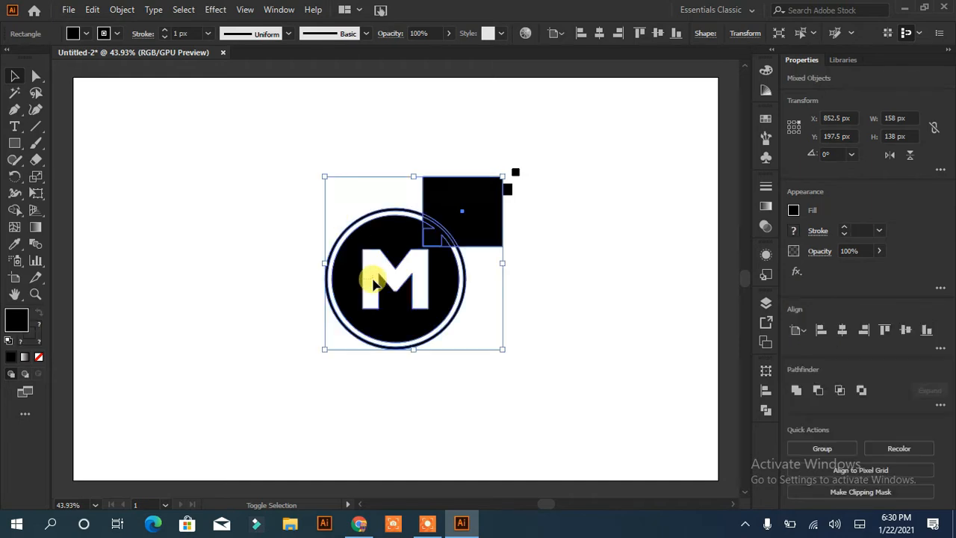
{"action": "left_click", "coordinate": [16, 211]}
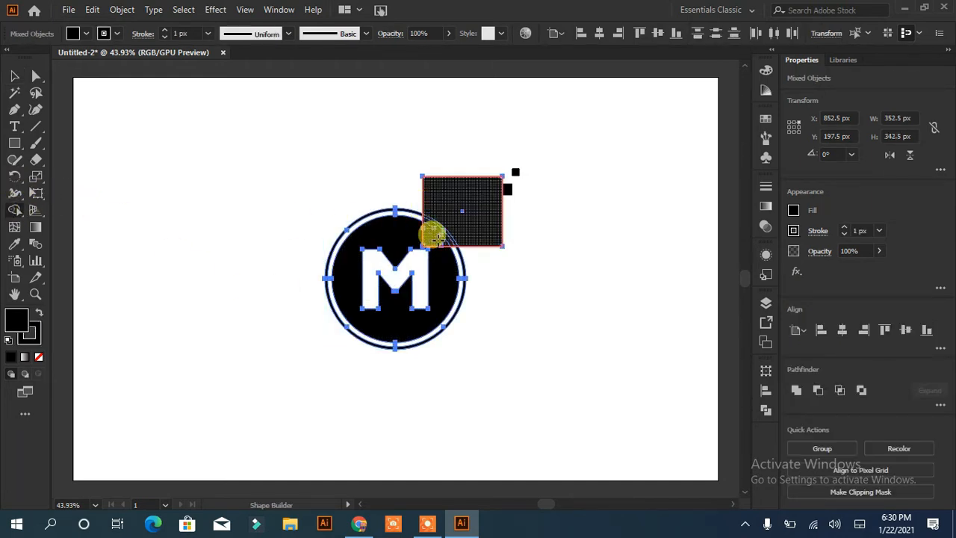
{"action": "left_click", "coordinate": [14, 76]}
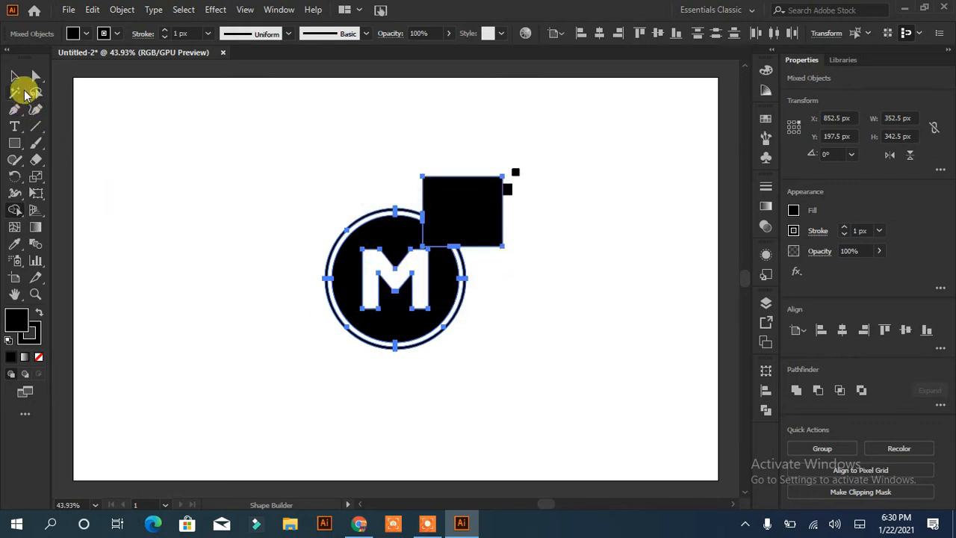
{"action": "left_click", "coordinate": [237, 175]}
{"action": "key", "text": "Delete"}
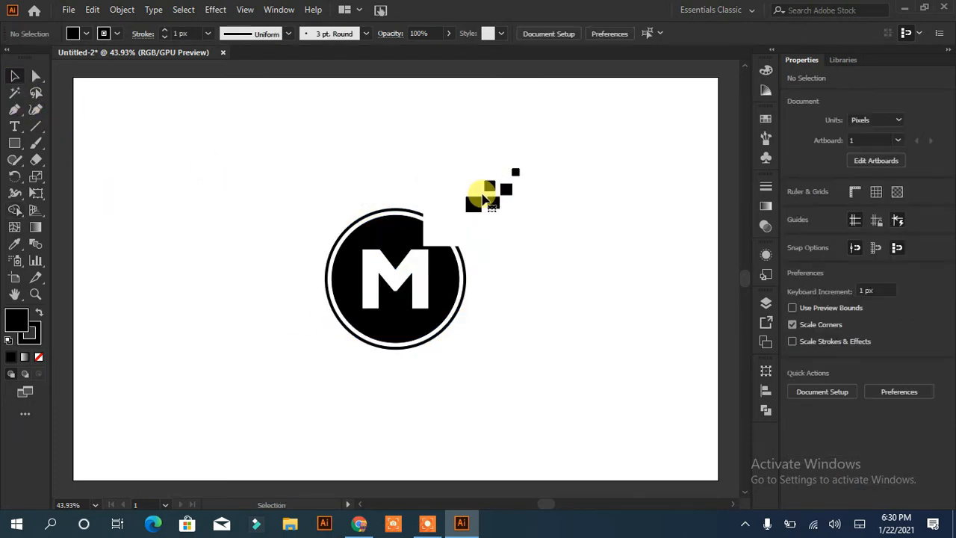
- Move the group of squares into the cut-out corner of the badge, leaving a gap around the largest square
{"action": "left_click", "coordinate": [475, 204]}
{"action": "left_click_drag", "start_coordinate": [477, 207], "coordinate": [439, 233]}
{"action": "left_click", "coordinate": [561, 238]}
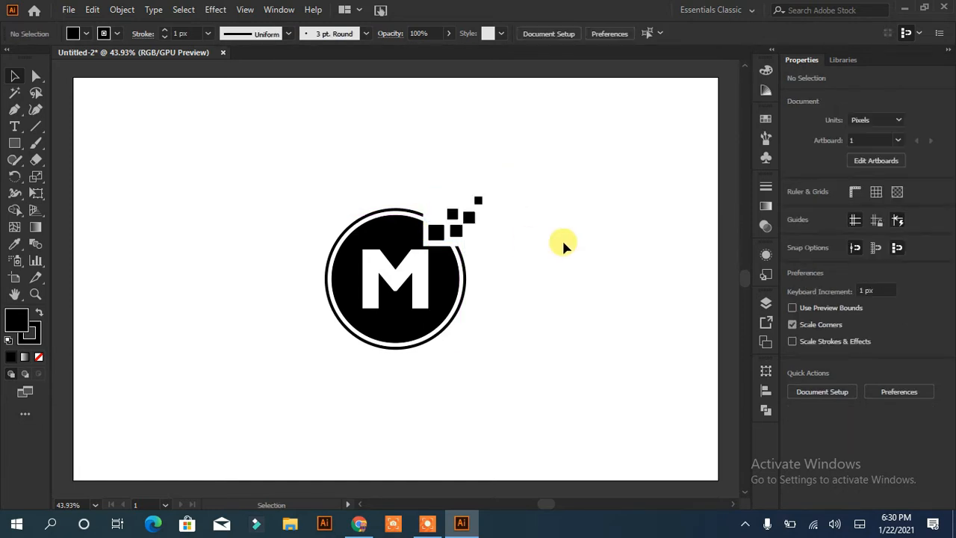
- Move the complete badge with its ring and squares straight up to make room for text below
{"action": "left_click_drag", "start_coordinate": [518, 186], "coordinate": [317, 355]}
{"action": "left_click_drag", "start_coordinate": [398, 322], "coordinate": [398, 263]}
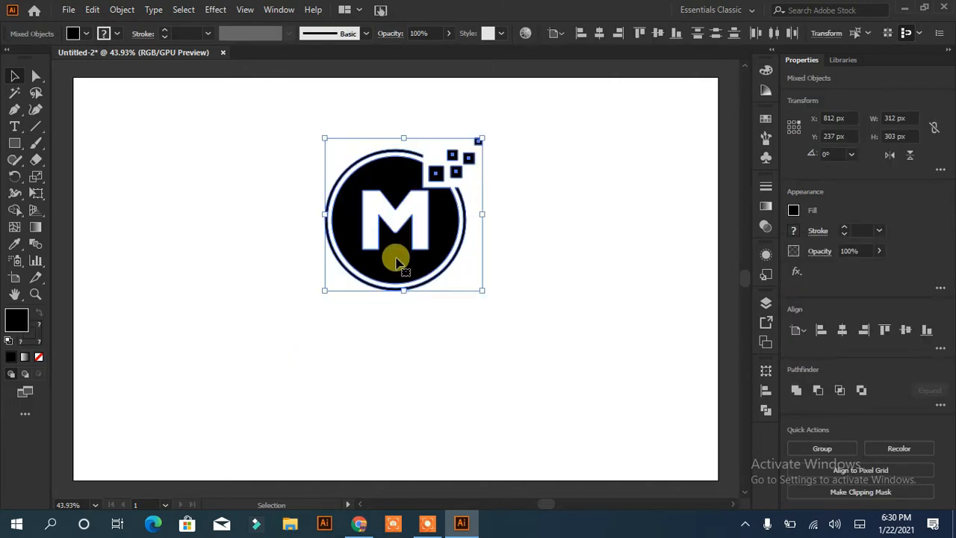
{"action": "left_click", "coordinate": [432, 363]}
- Add the text COMPANY NAME in Nexa Black, scale it to about 61 px and centre it below the badge
{"action": "left_click", "coordinate": [14, 126]}
{"action": "left_click", "coordinate": [251, 311]}
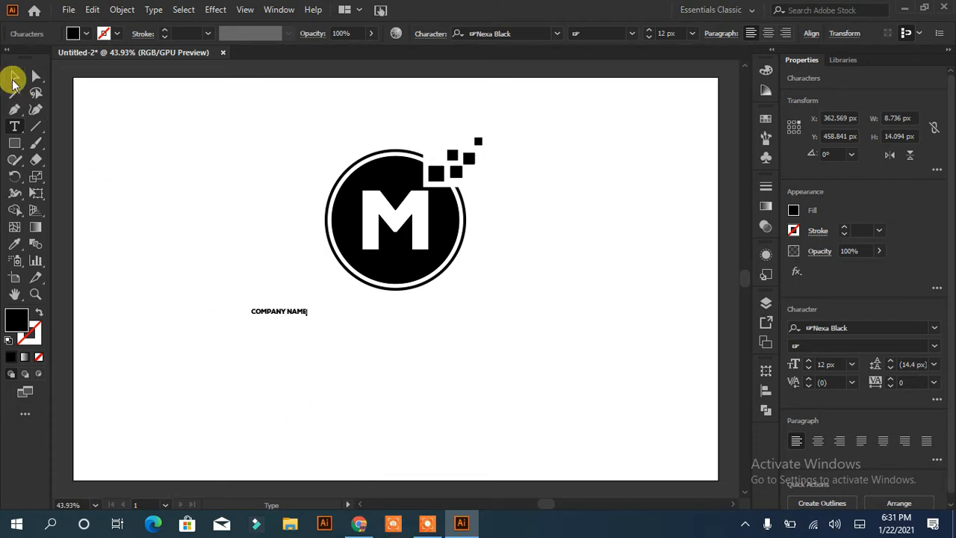
{"action": "left_click", "coordinate": [14, 76]}
{"action": "left_click_drag", "start_coordinate": [306, 320], "coordinate": [539, 440]}
{"action": "left_click_drag", "start_coordinate": [413, 319], "coordinate": [417, 312]}
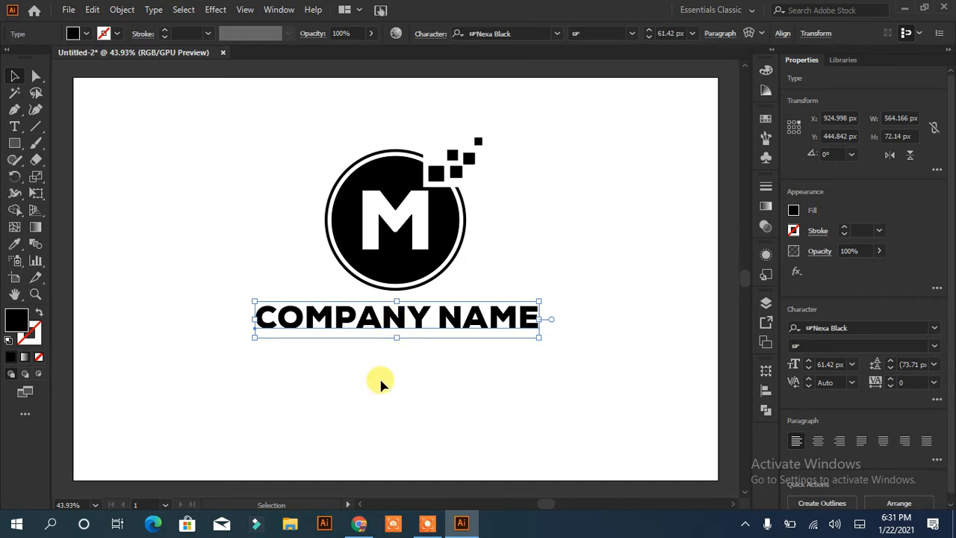
- Add the text TAG LINE HERE under the company name and scale it up to about 50 px
{"action": "key", "text": "t"}
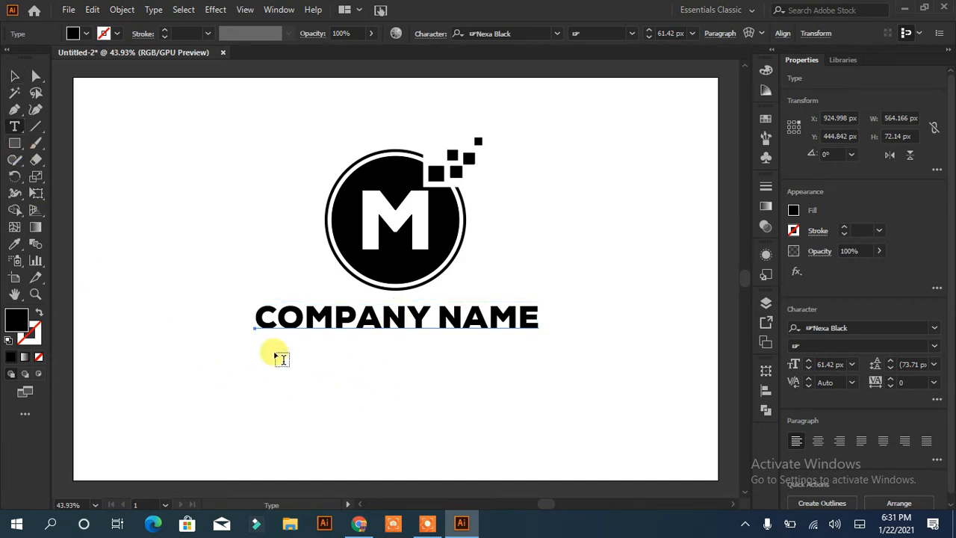
{"action": "left_click", "coordinate": [277, 346]}
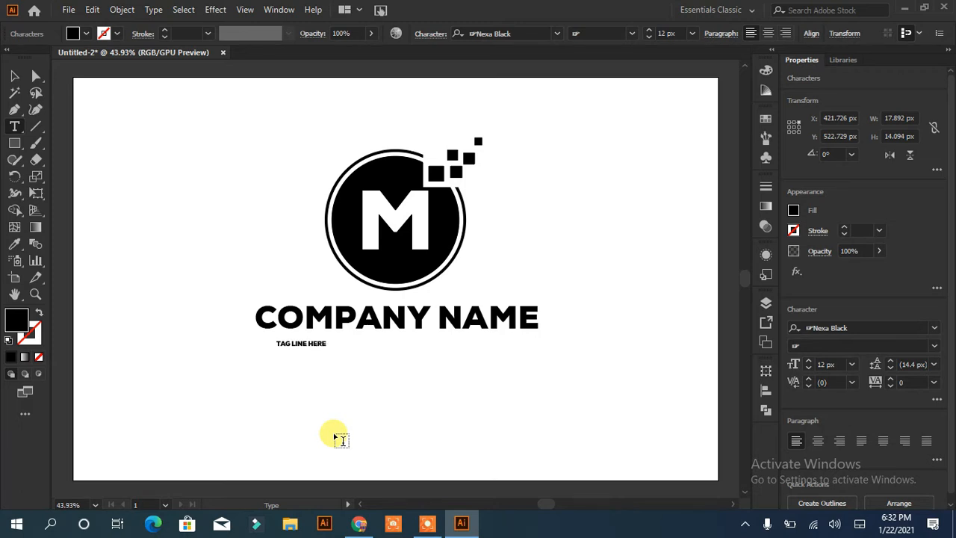
{"action": "left_click", "coordinate": [14, 75]}
{"action": "left_click_drag", "start_coordinate": [326, 350], "coordinate": [476, 401]}
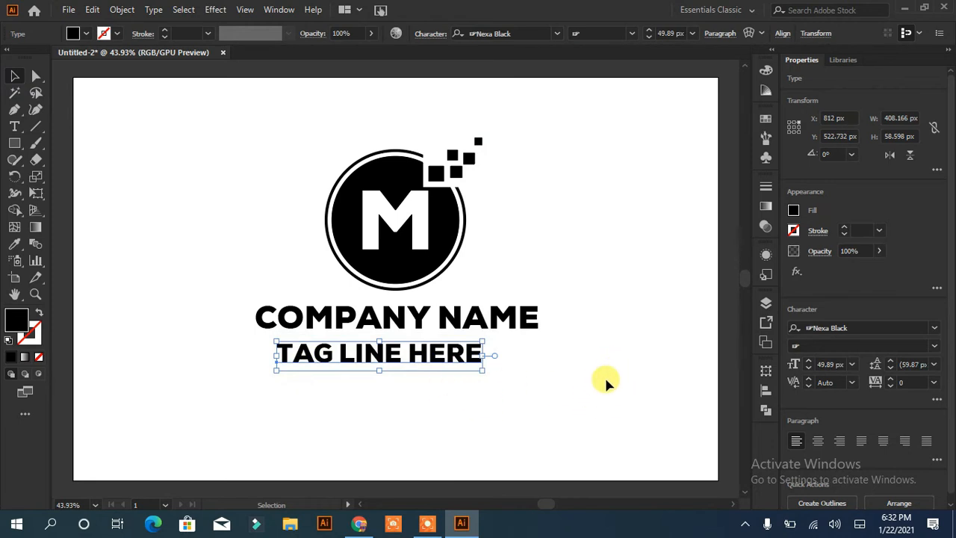
- Set the tagline in Bahnschrift Regular at 37 px and move it closely under the middle of the company name
{"action": "left_click", "coordinate": [557, 34]}
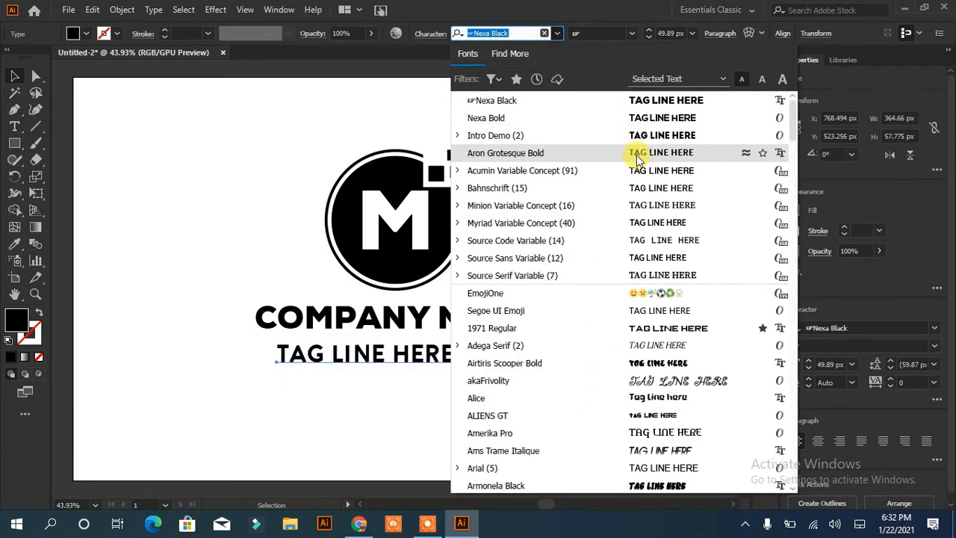
{"action": "left_click", "coordinate": [649, 190]}
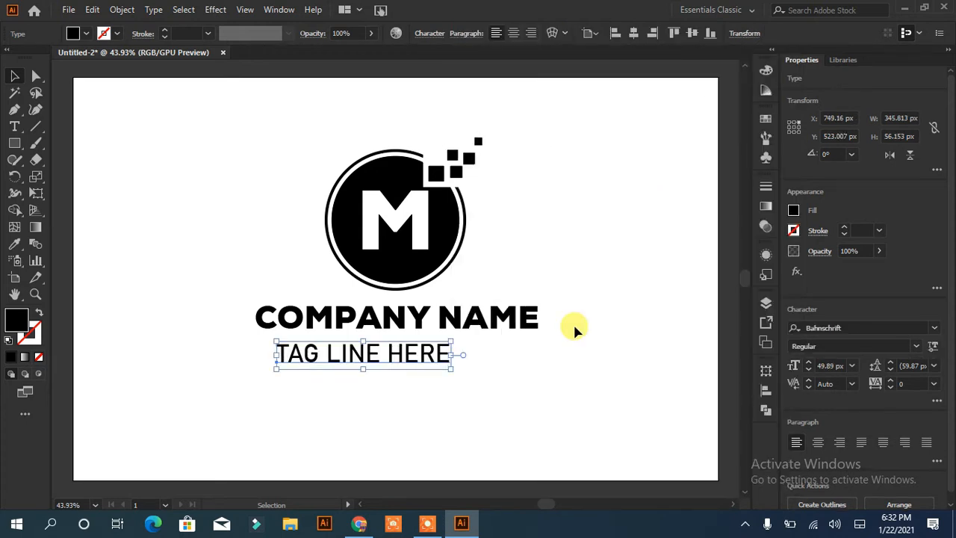
{"action": "scroll", "coordinate": [805, 373], "scroll_direction": "down", "scroll_amount": 13}
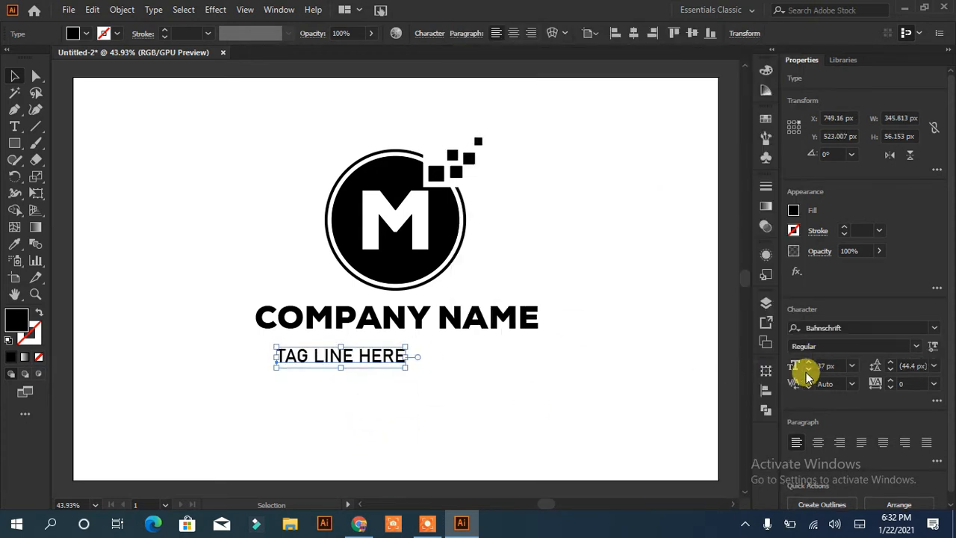
{"action": "left_click_drag", "start_coordinate": [376, 363], "coordinate": [425, 354]}
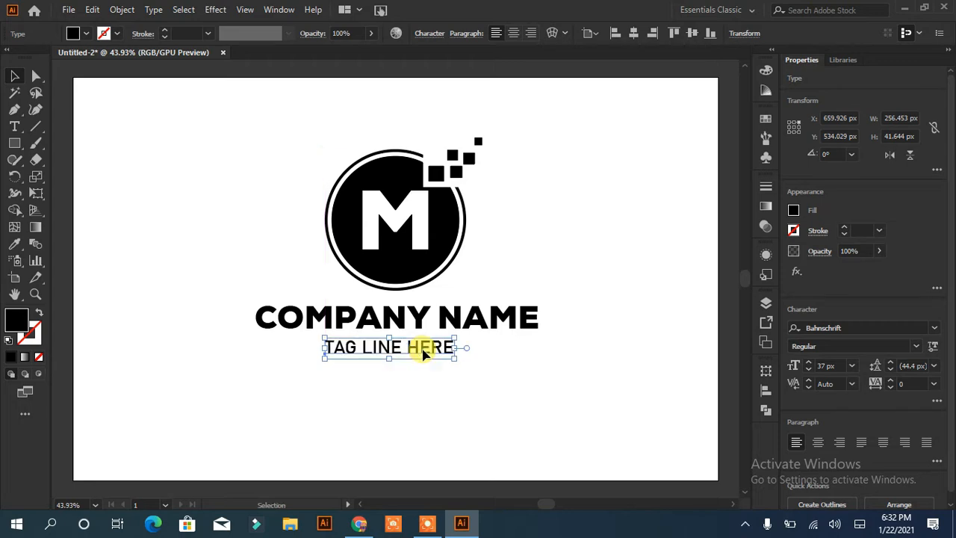
- Change the word COMPANY to the Segoe UI Emoji font and close the Glyphs panel
{"action": "left_click", "coordinate": [418, 320]}
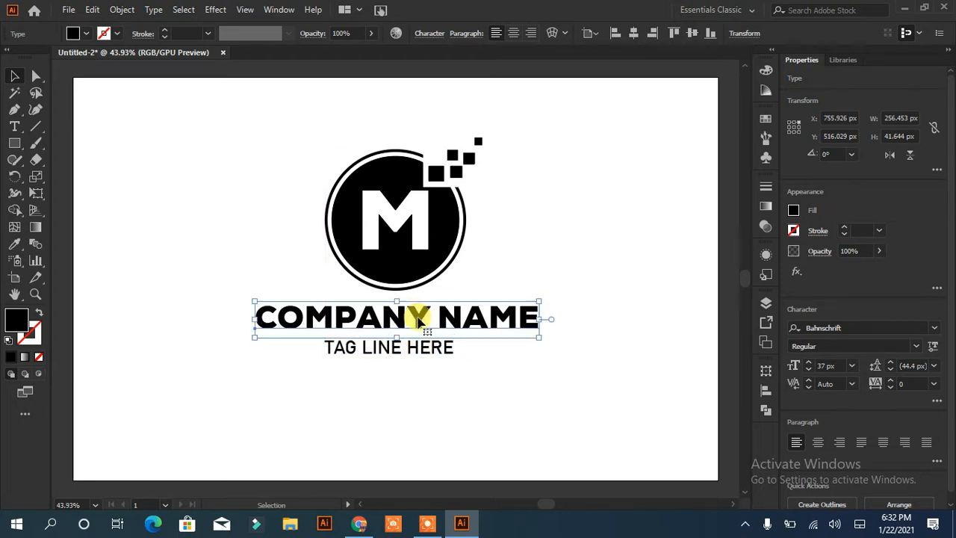
{"action": "left_click", "coordinate": [15, 125]}
{"action": "left_click", "coordinate": [256, 314]}
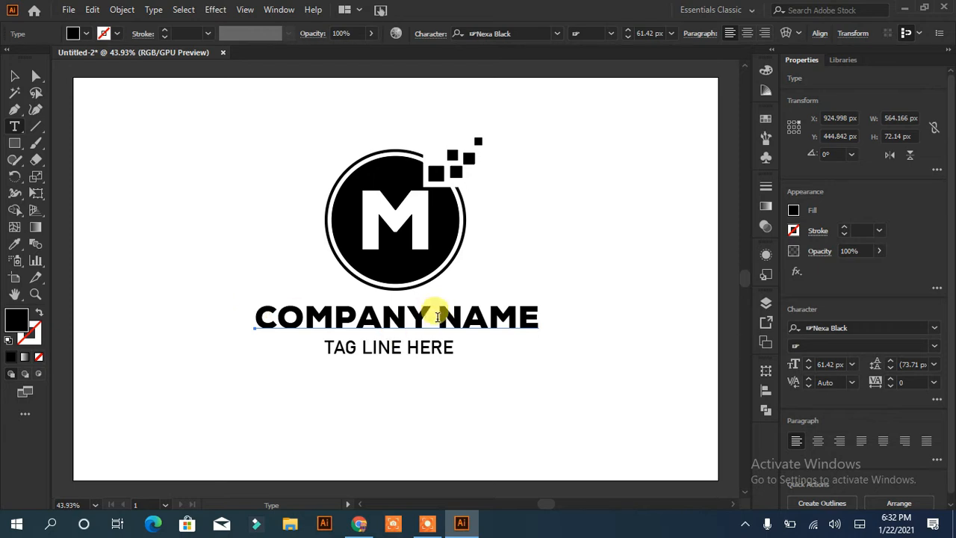
{"action": "left_click_drag", "start_coordinate": [257, 315], "coordinate": [431, 314]}
{"action": "left_click", "coordinate": [557, 35]}
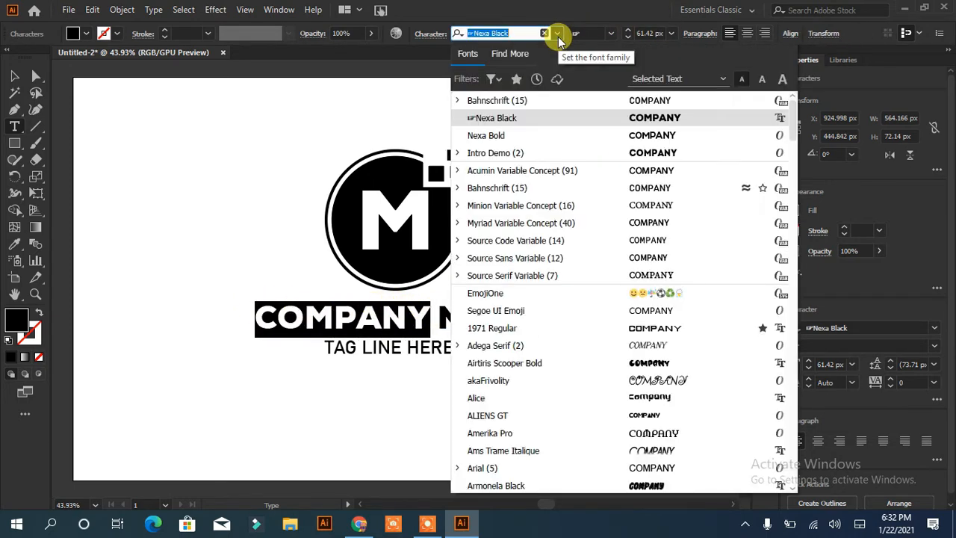
{"action": "left_click", "coordinate": [656, 310]}
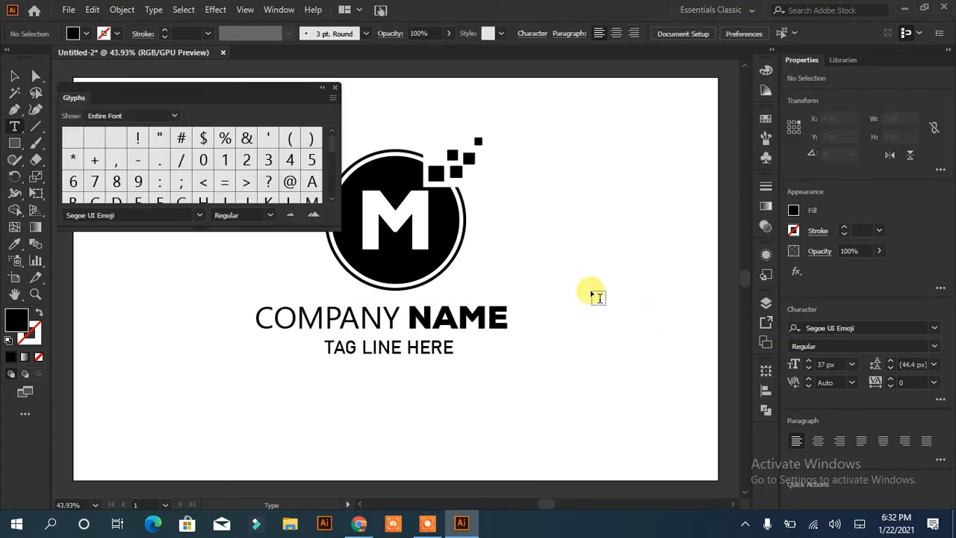
{"action": "left_click", "coordinate": [334, 88]}
{"action": "left_click", "coordinate": [642, 243]}
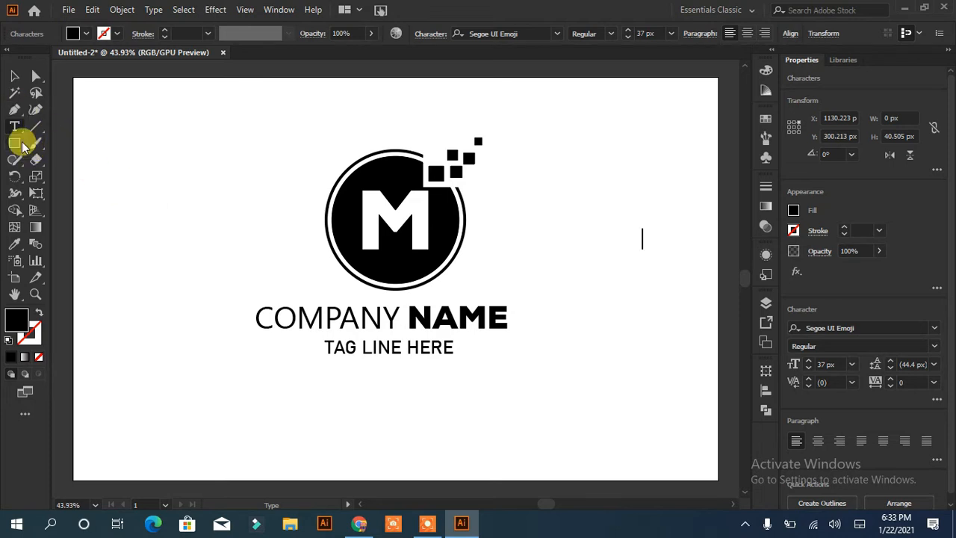
- Copy the Nexa Black style of the word NAME onto COMPANY with the Eyedropper tool
{"action": "left_click_drag", "start_coordinate": [396, 313], "coordinate": [235, 306]}
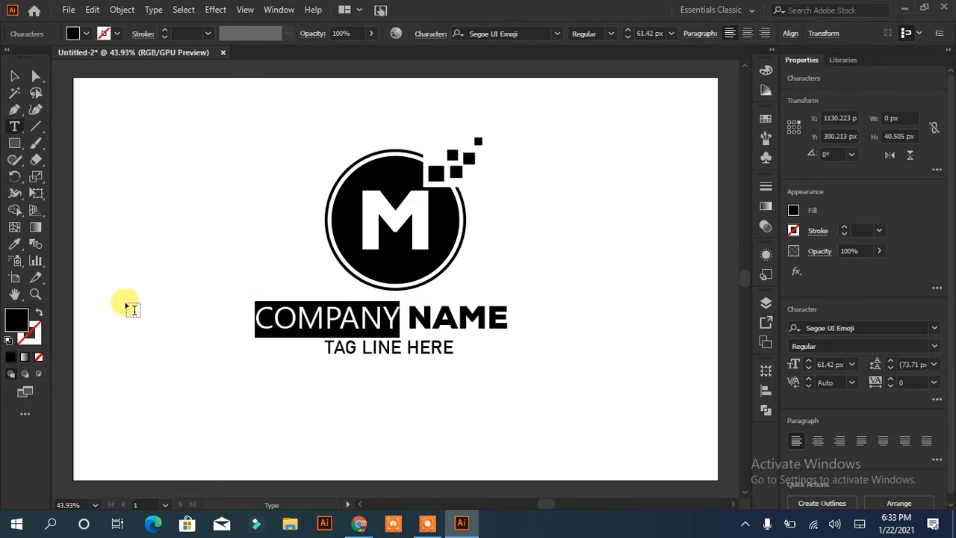
{"action": "left_click", "coordinate": [13, 243]}
{"action": "left_click", "coordinate": [427, 318]}
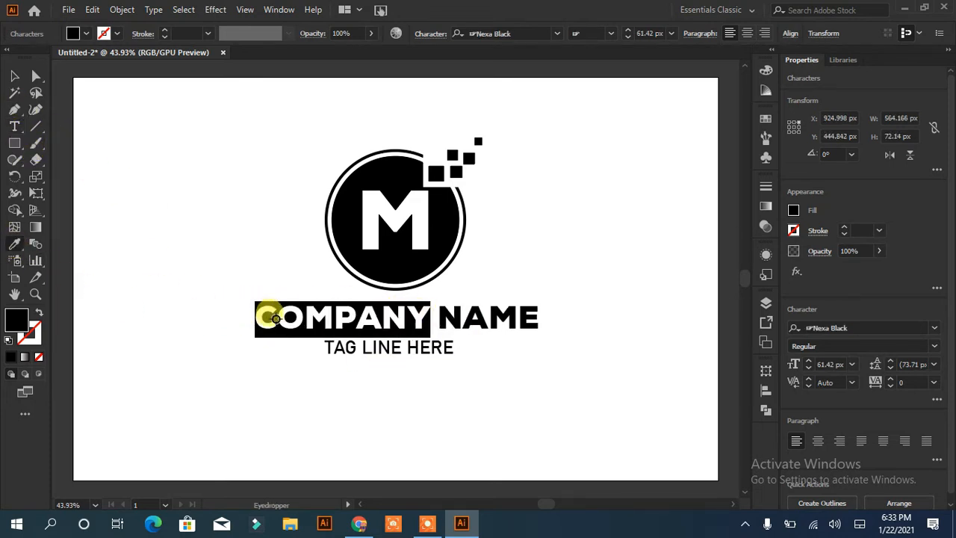
- Apply the tagline's Bahnschrift Regular 37 px style to the word NAME with the Eyedropper tool
{"action": "left_click", "coordinate": [14, 126]}
{"action": "left_click_drag", "start_coordinate": [439, 315], "coordinate": [560, 314]}
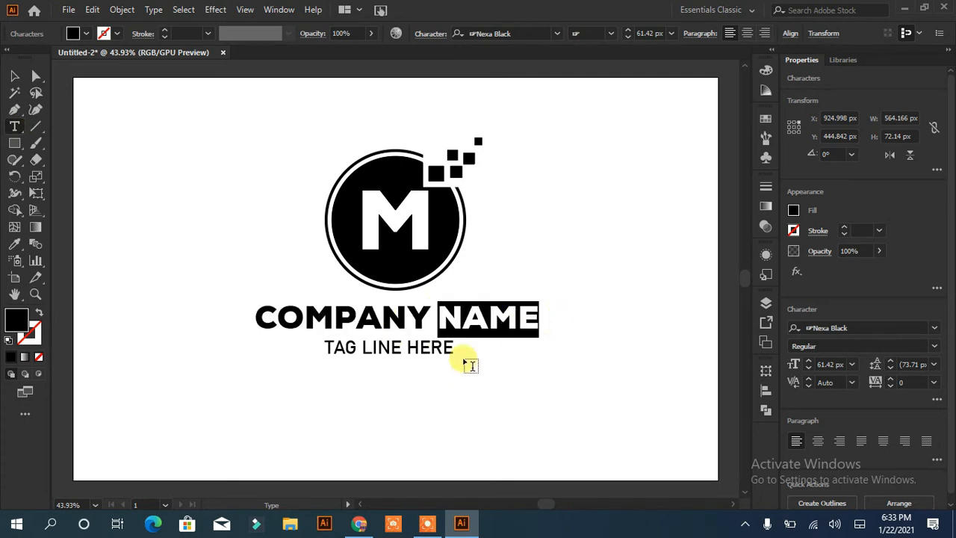
{"action": "left_click", "coordinate": [14, 243]}
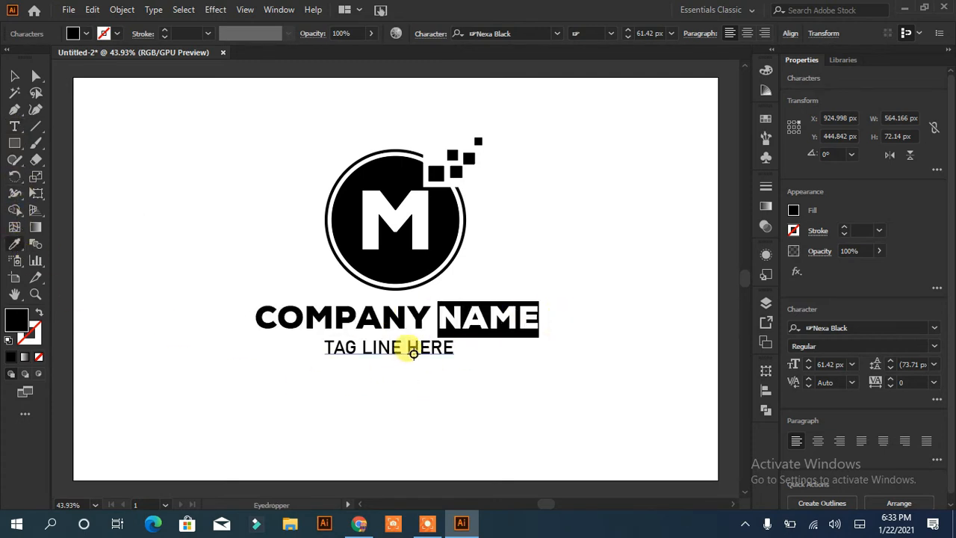
{"action": "left_click", "coordinate": [412, 347]}
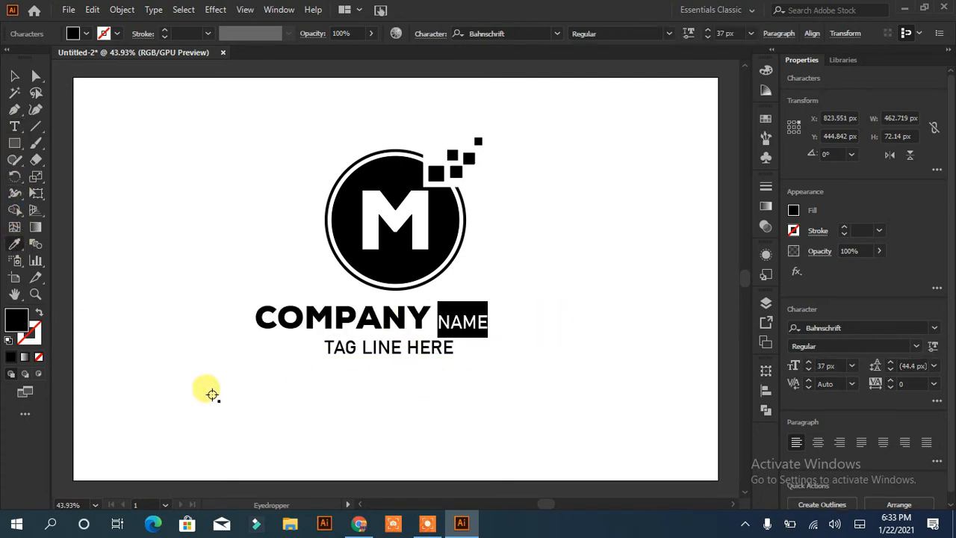
- Increase the word NAME to 61 px, undo the accidental white fill on it and deselect the text
{"action": "left_click", "coordinate": [808, 362]}
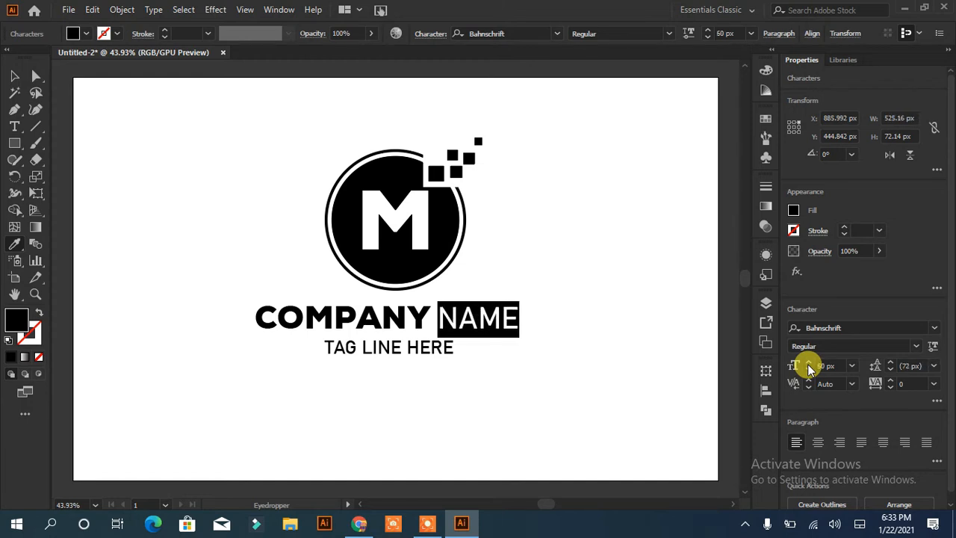
{"action": "left_click", "coordinate": [595, 413]}
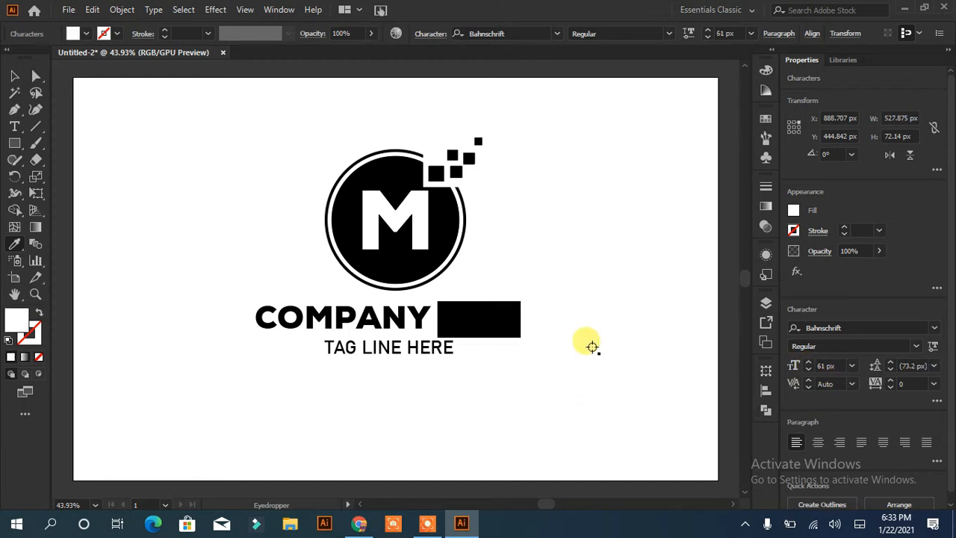
{"action": "key", "text": "ctrl+z"}
{"action": "left_click", "coordinate": [14, 75]}
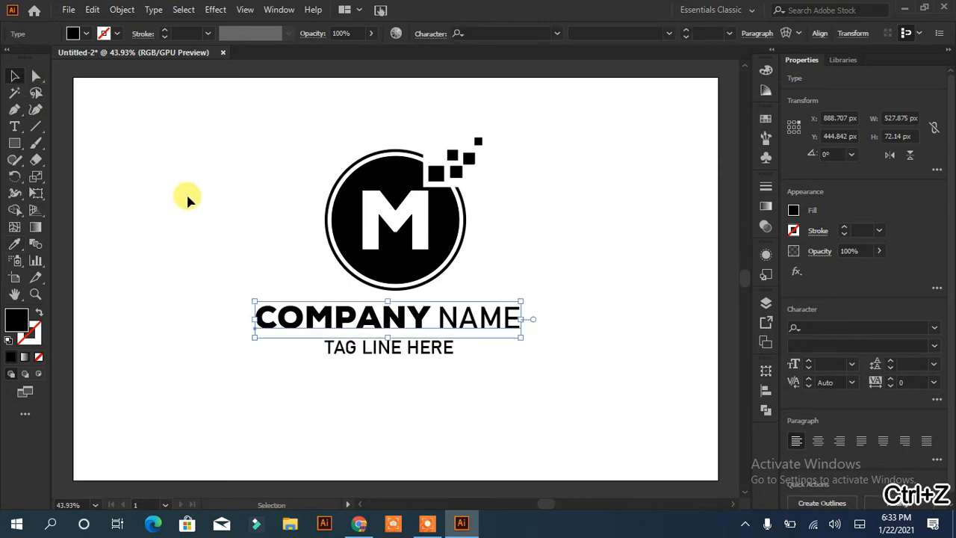
{"action": "left_click", "coordinate": [192, 185]}
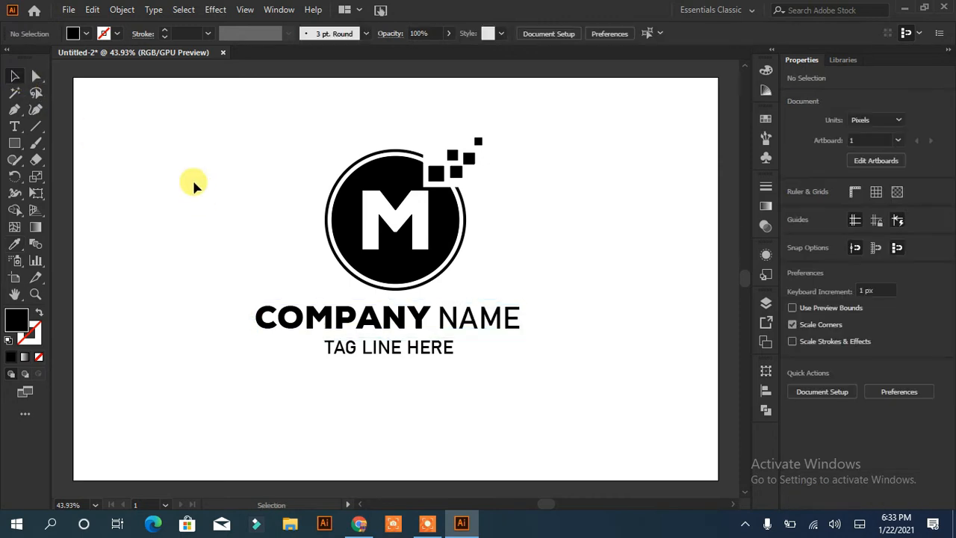
- Group the parts of the M emblem and centre the emblem, company name and tagline horizontally on the artboard
{"action": "left_click", "coordinate": [366, 254]}
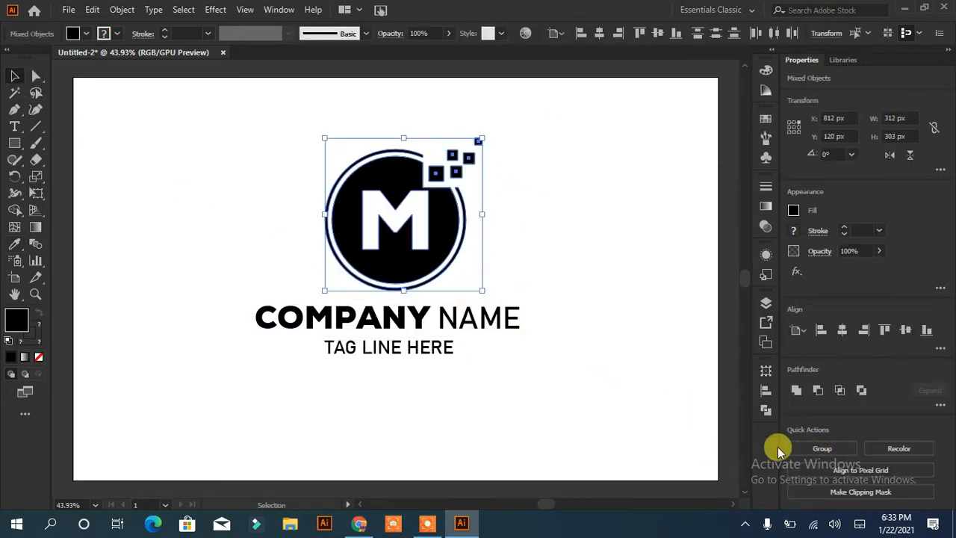
{"action": "left_click", "coordinate": [821, 449]}
{"action": "left_click_drag", "start_coordinate": [382, 380], "coordinate": [383, 382]}
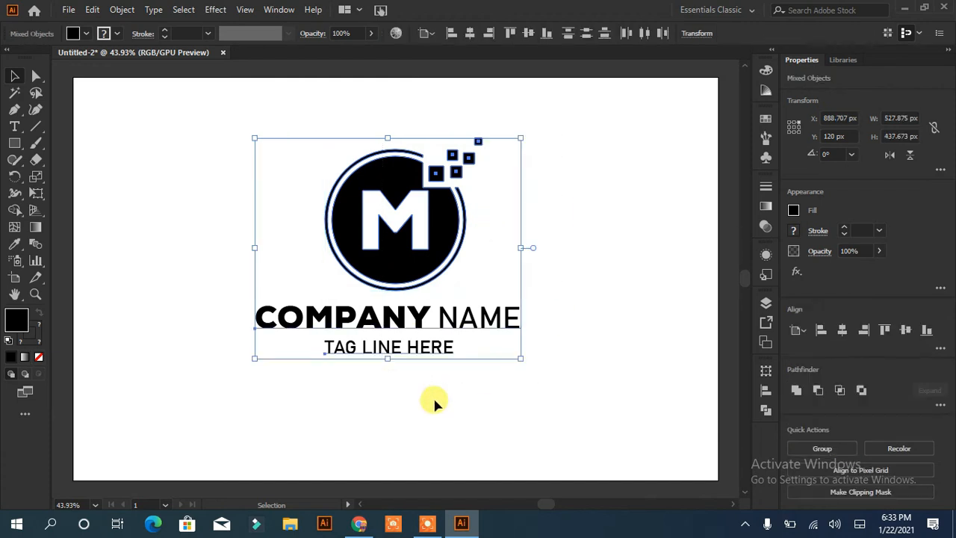
{"action": "left_click", "coordinate": [842, 337]}
{"action": "left_click", "coordinate": [661, 380]}
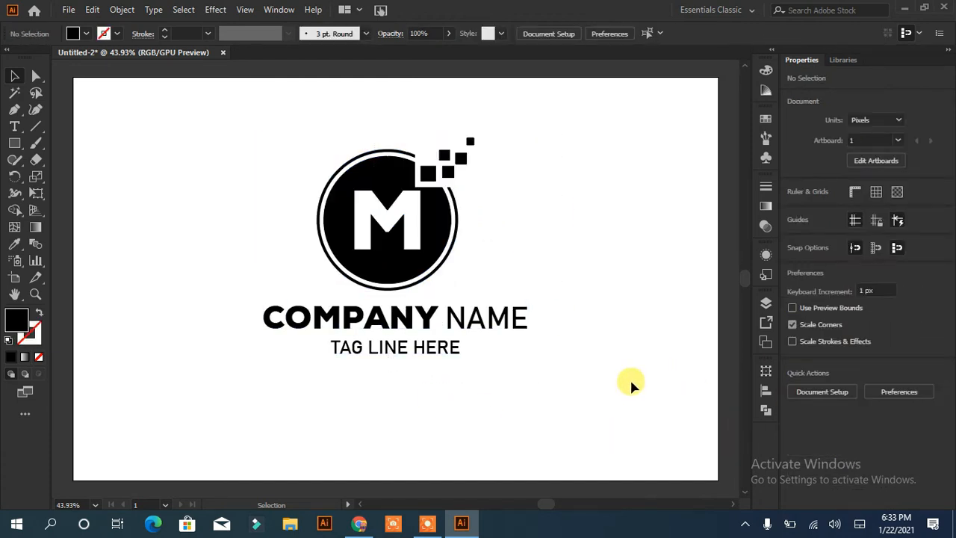
- Fill the M emblem group with the blue swatch R=0 G=113 B=188
{"action": "left_click", "coordinate": [438, 351]}
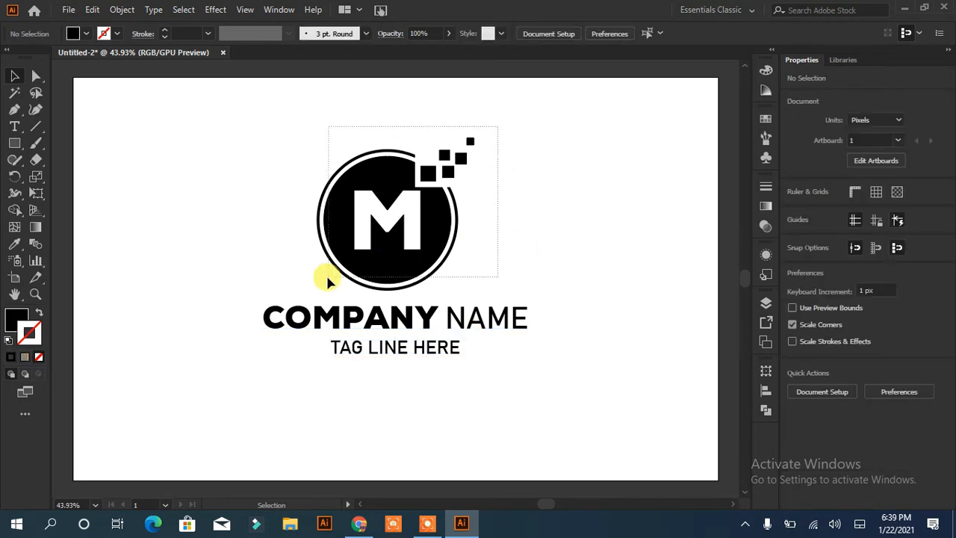
{"action": "left_click", "coordinate": [326, 278]}
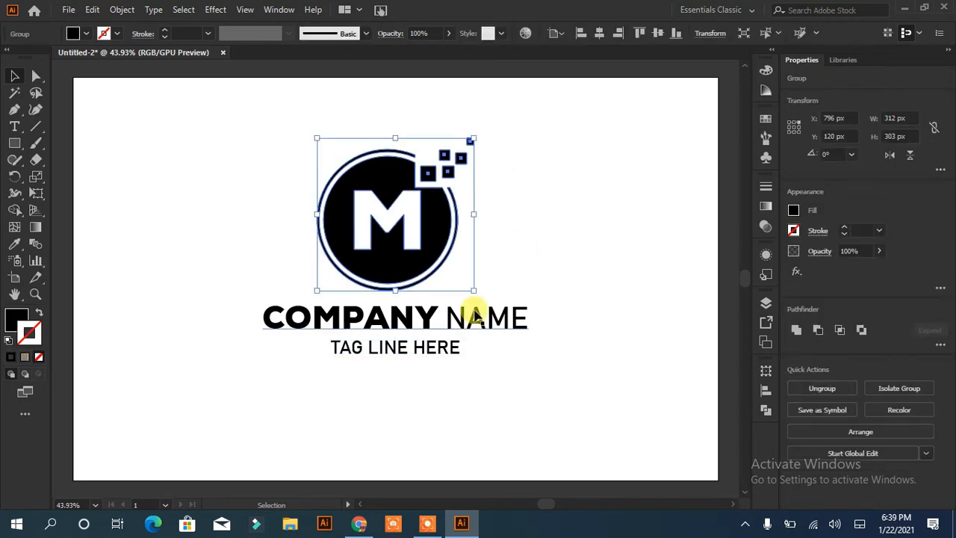
{"action": "left_click", "coordinate": [86, 34]}
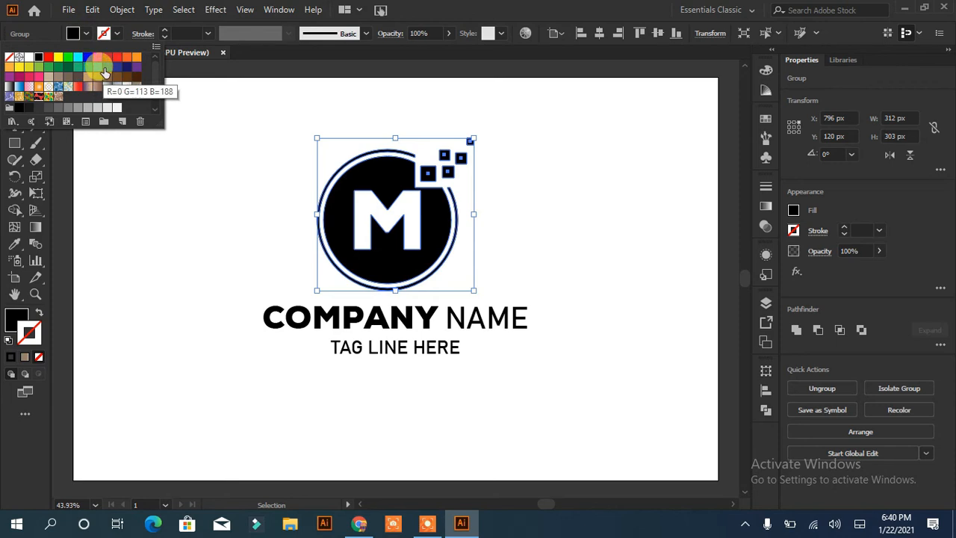
{"action": "left_click", "coordinate": [106, 66]}
{"action": "left_click", "coordinate": [211, 212]}
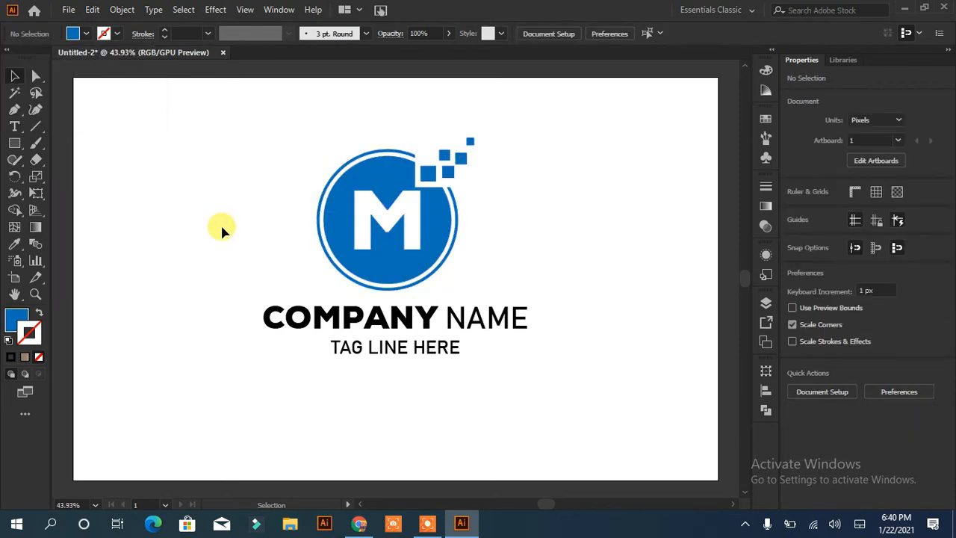
- Compare several grey fills on the whole company name and finish with the emblem's blue, R=0 G=113 B=188
{"action": "left_click", "coordinate": [326, 320]}
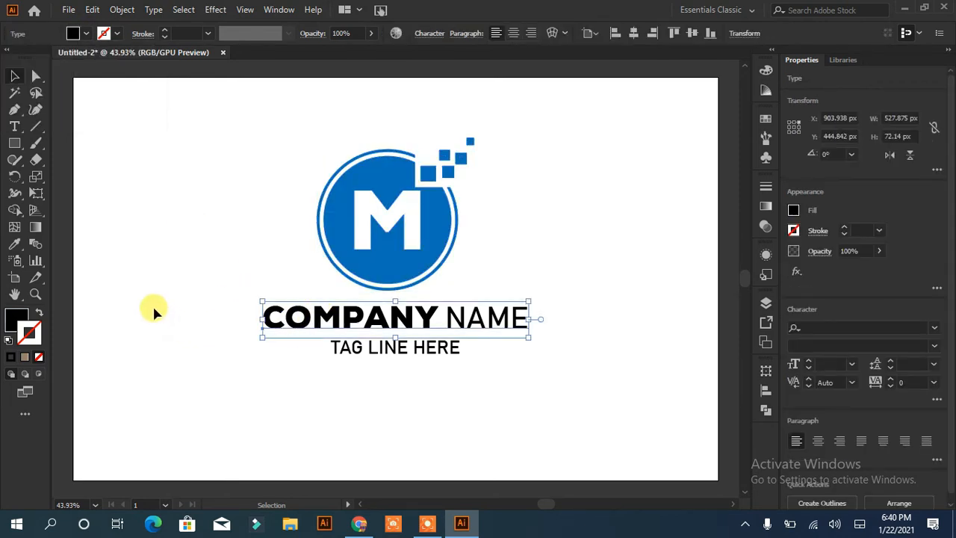
{"action": "left_click", "coordinate": [86, 33]}
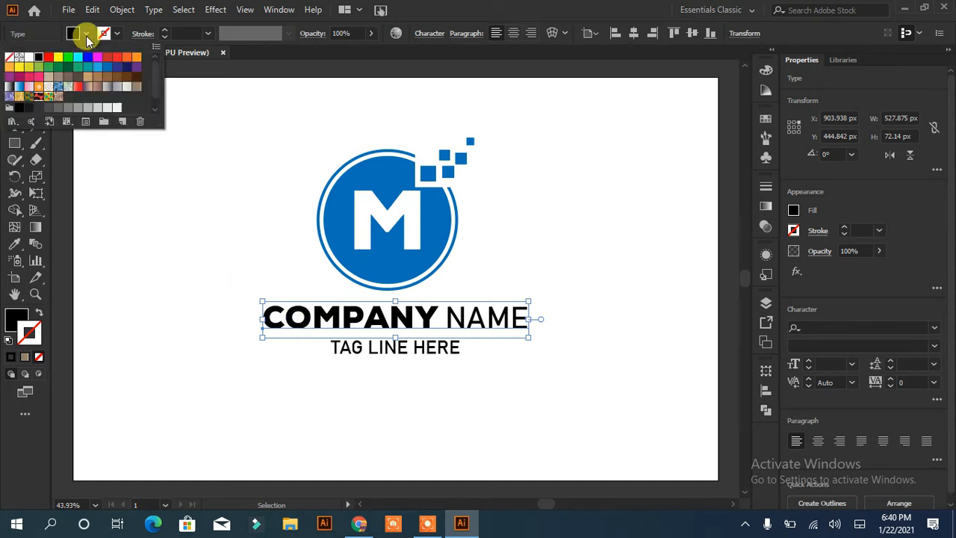
{"action": "left_click", "coordinate": [38, 107]}
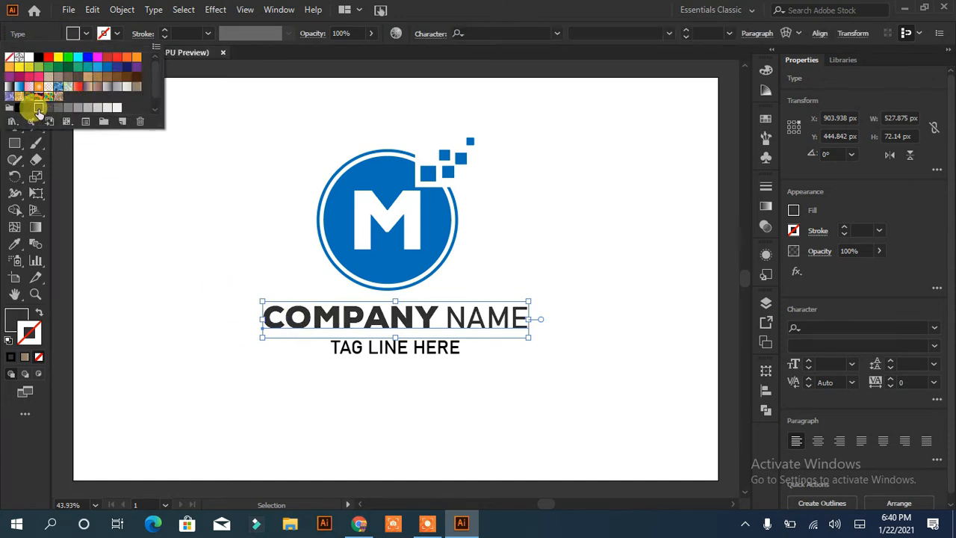
{"action": "left_click", "coordinate": [30, 109]}
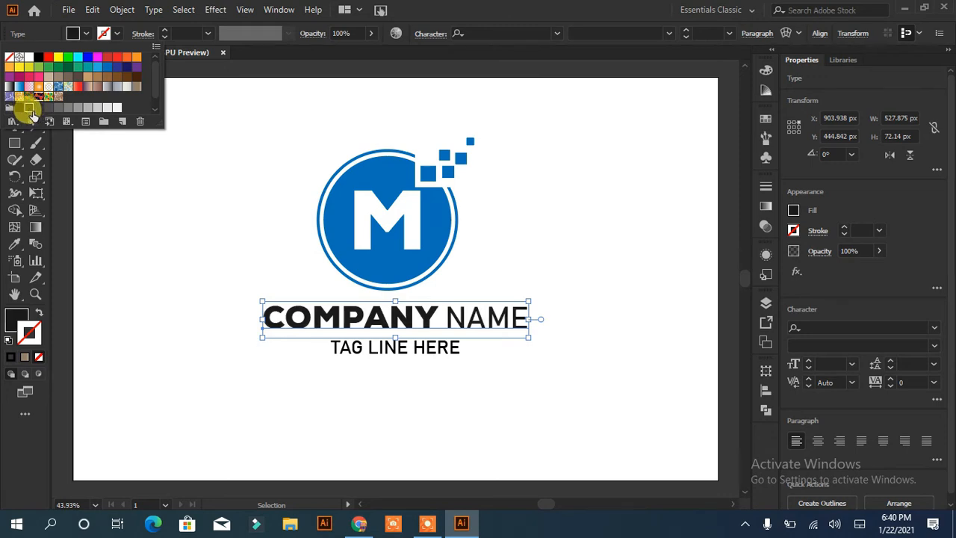
{"action": "left_click", "coordinate": [39, 107]}
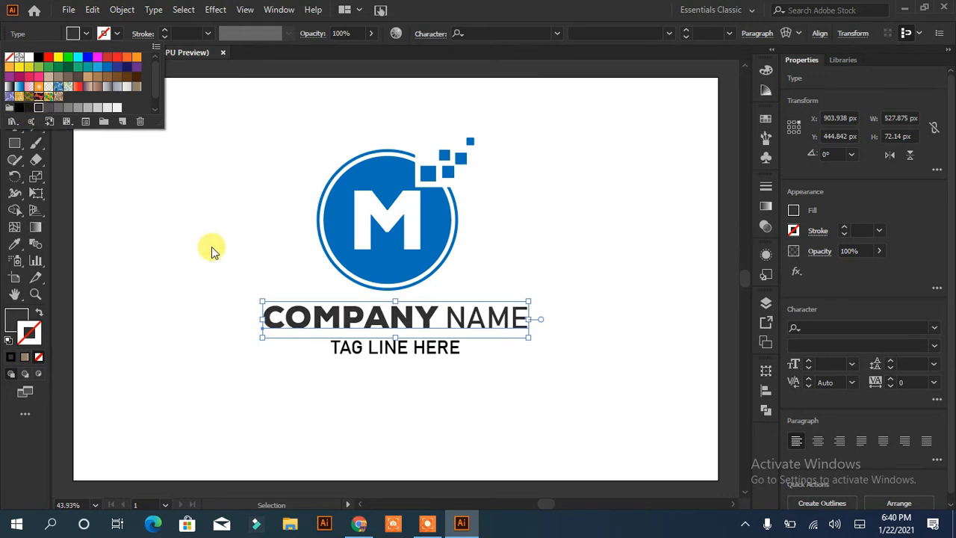
{"action": "left_click", "coordinate": [86, 109]}
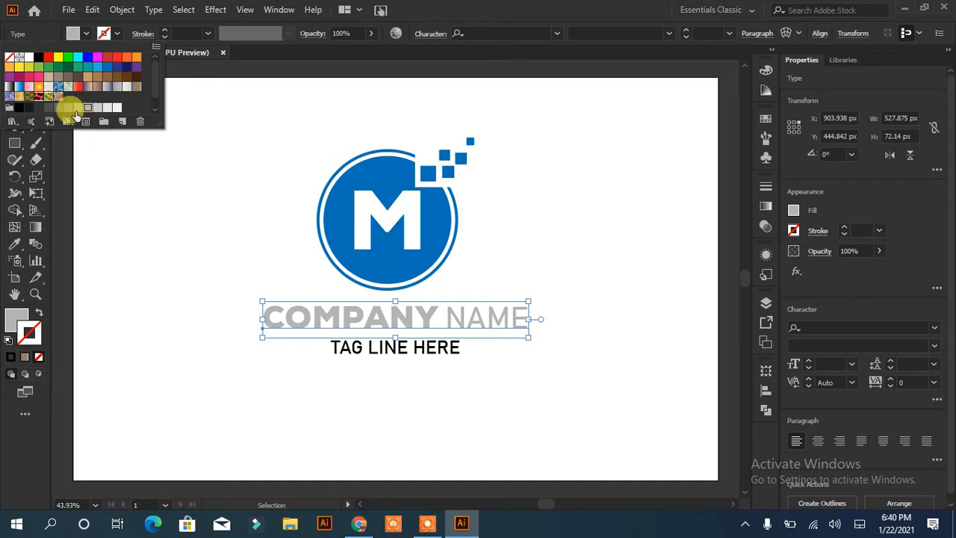
{"action": "left_click", "coordinate": [78, 108]}
{"action": "left_click", "coordinate": [68, 107]}
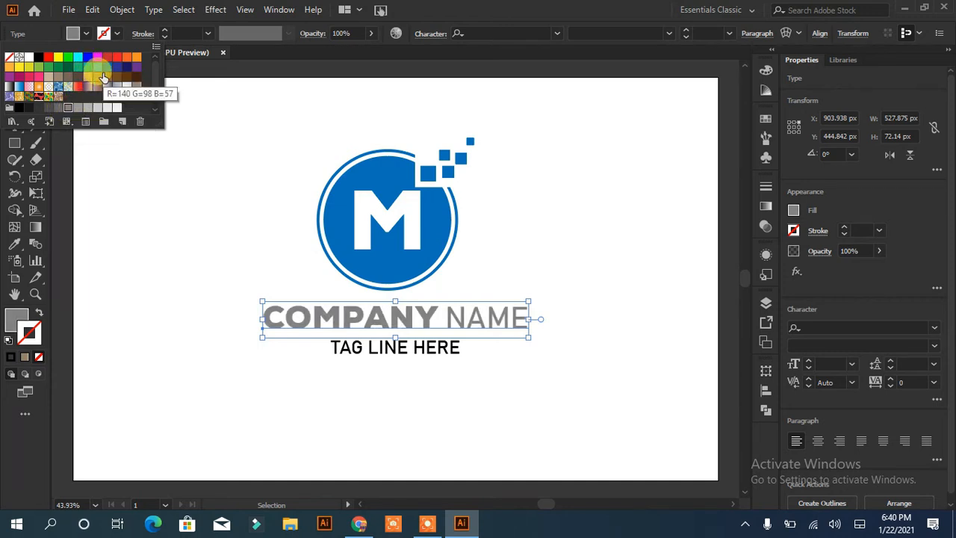
{"action": "left_click", "coordinate": [106, 66]}
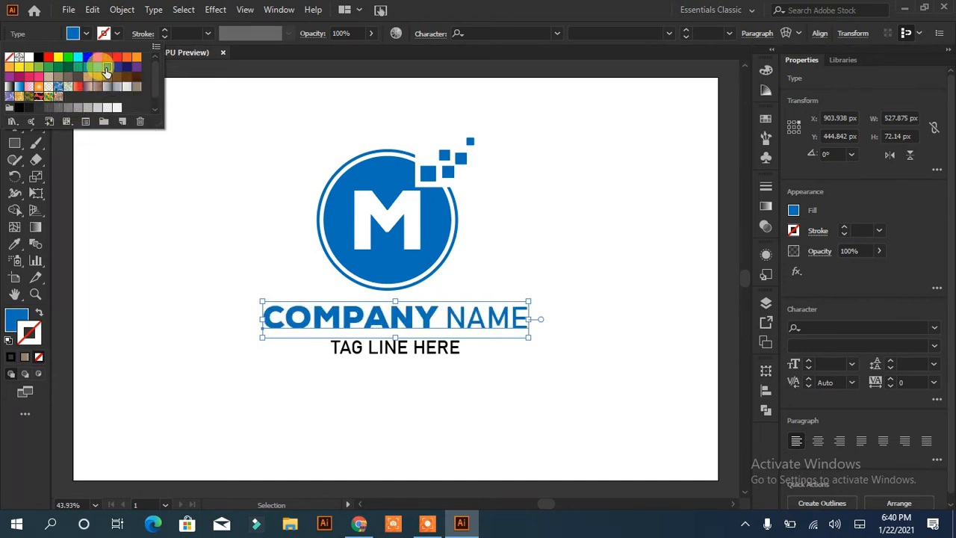
- Fill the tagline below the company name with a light grey swatch
{"action": "left_click", "coordinate": [358, 355]}
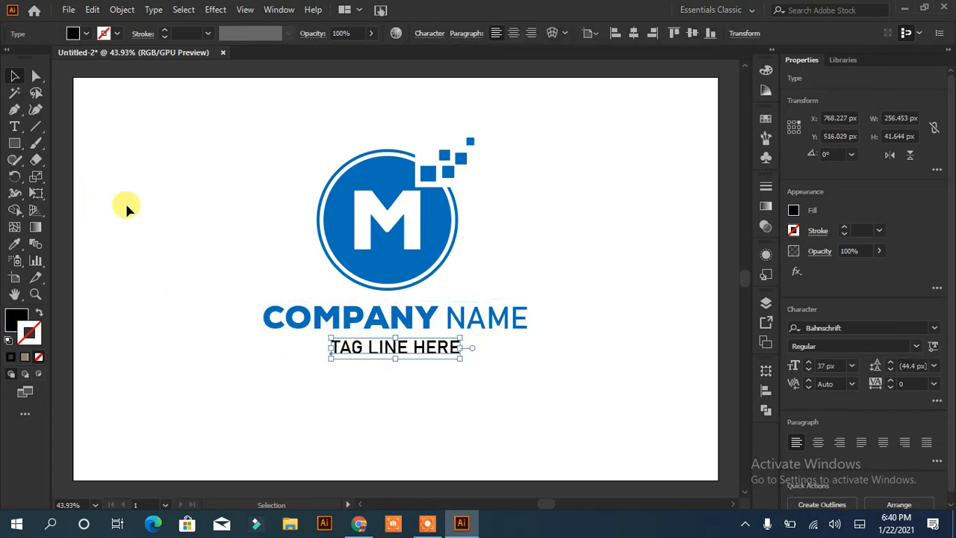
{"action": "left_click", "coordinate": [86, 34]}
{"action": "left_click", "coordinate": [96, 109]}
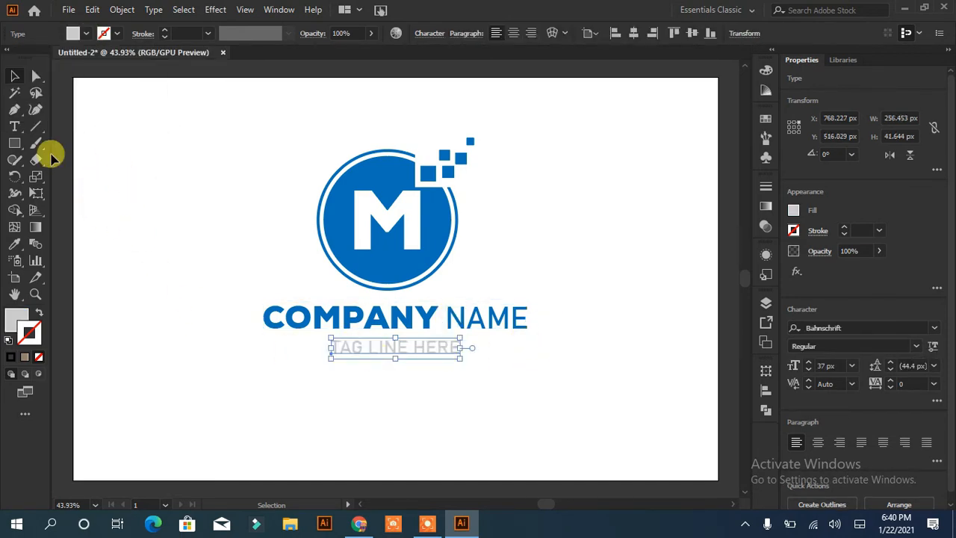
- Fill only the word NAME in the company name with a medium grey swatch
{"action": "left_click", "coordinate": [14, 127]}
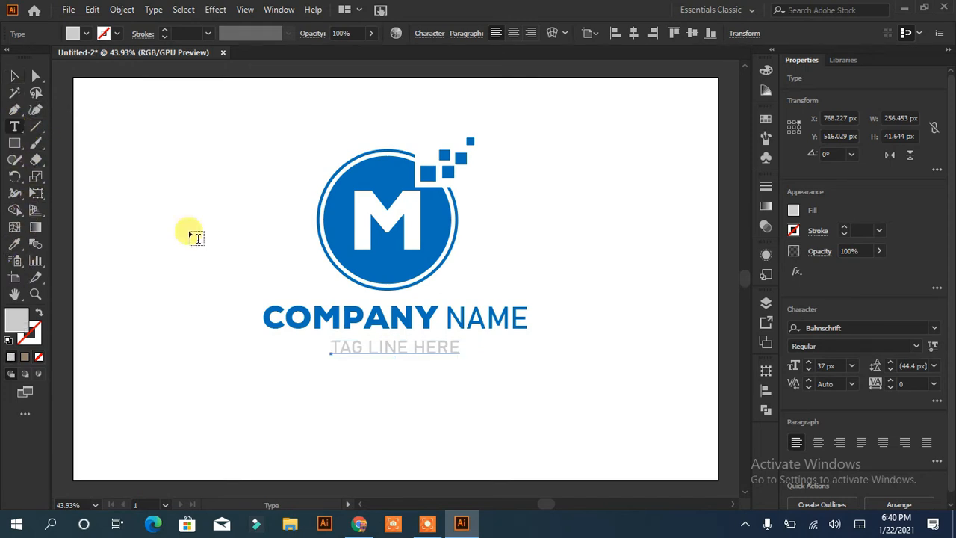
{"action": "left_click_drag", "start_coordinate": [446, 316], "coordinate": [528, 316]}
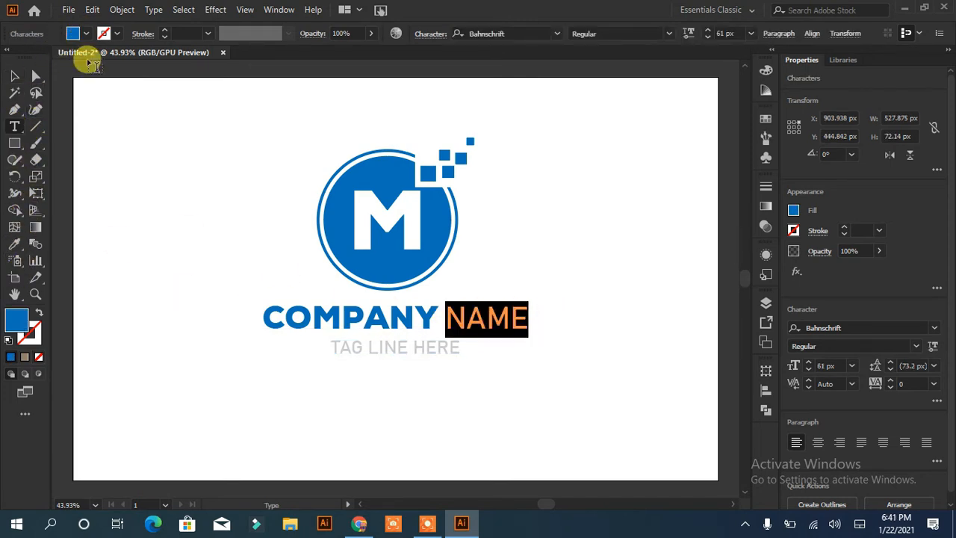
{"action": "left_click", "coordinate": [86, 34]}
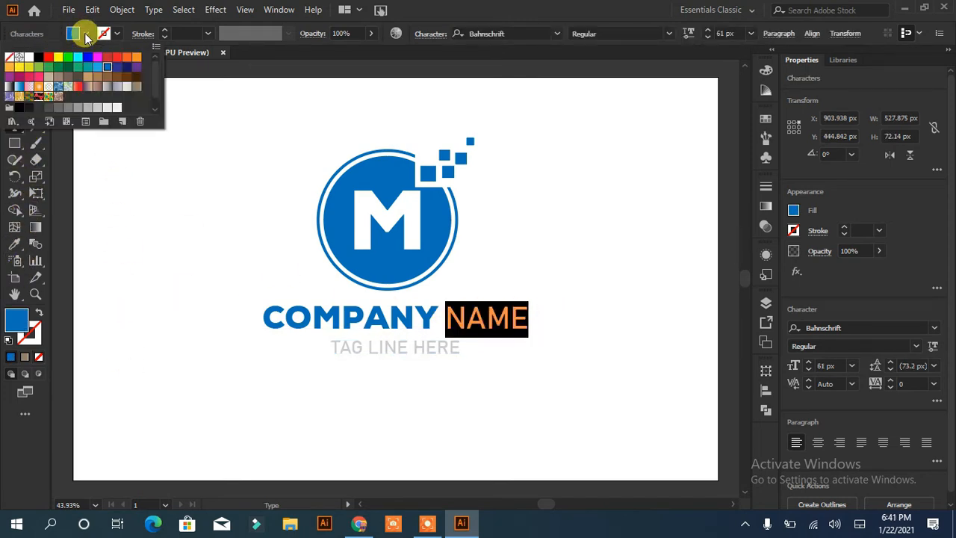
{"action": "left_click", "coordinate": [85, 112]}
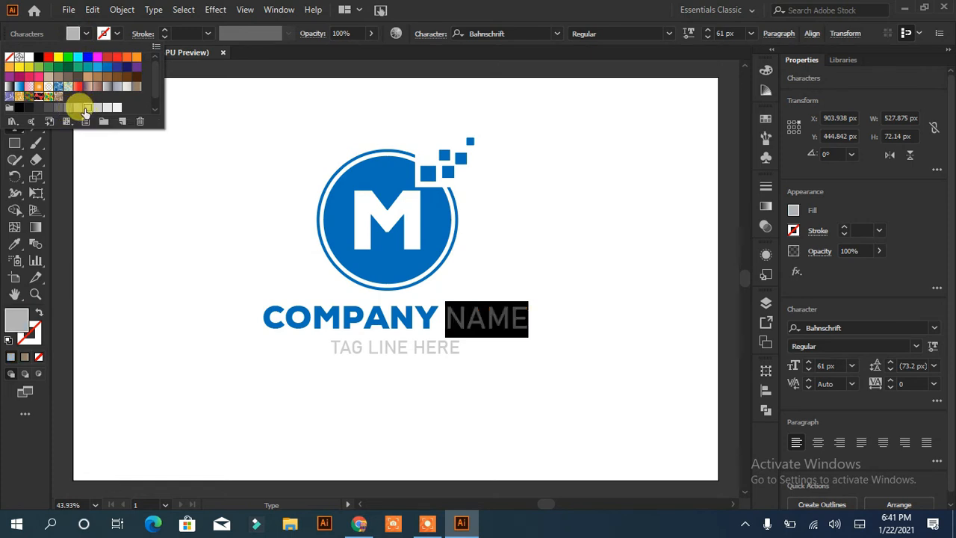
{"action": "left_click", "coordinate": [135, 192]}
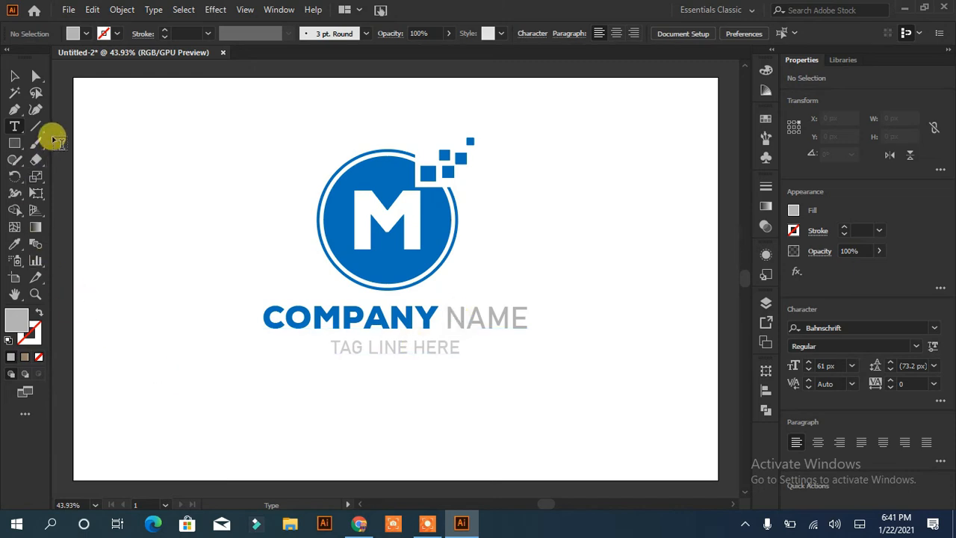
- Fill the word NAME with the same light grey as the tagline and deselect the text
{"action": "double_click", "coordinate": [463, 319]}
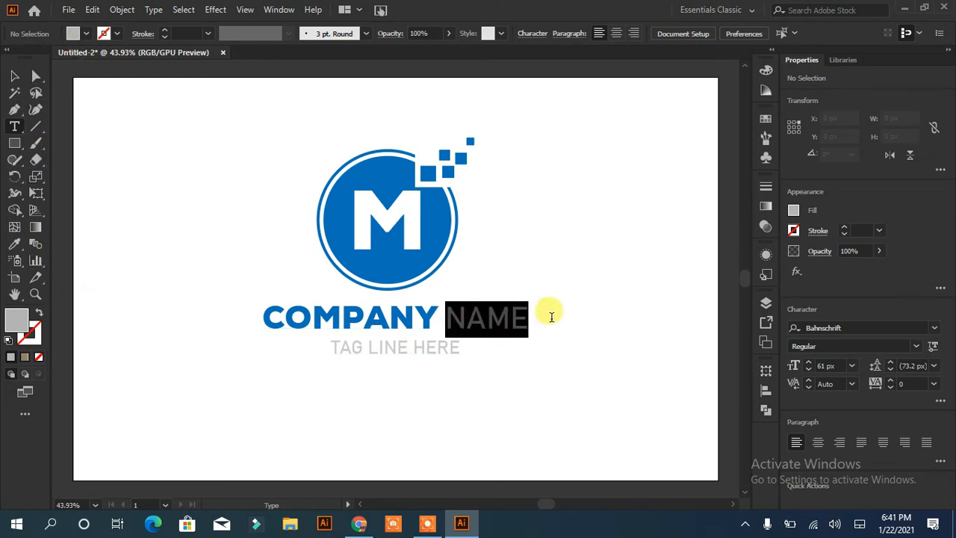
{"action": "left_click", "coordinate": [72, 34]}
{"action": "left_click", "coordinate": [96, 109]}
{"action": "left_click", "coordinate": [187, 219]}
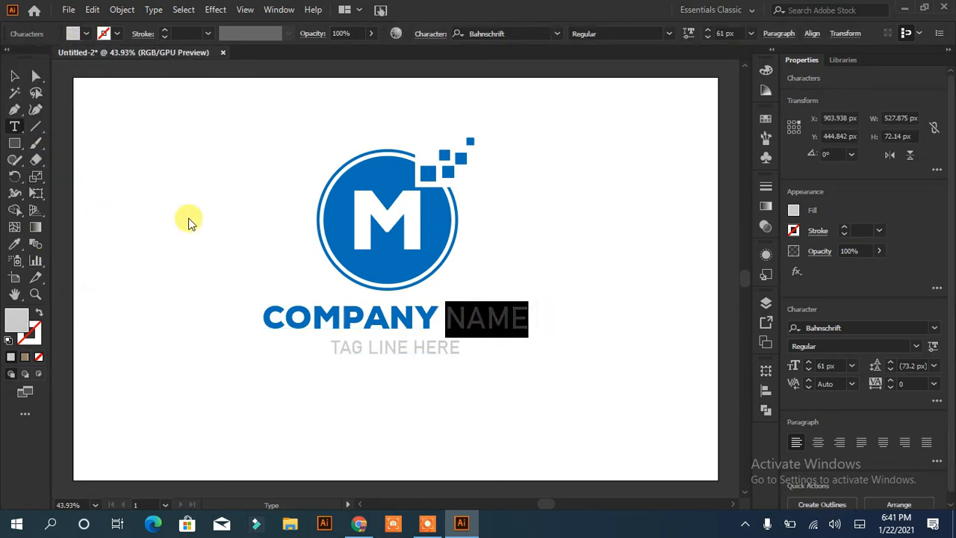
{"action": "left_click", "coordinate": [188, 219]}
{"action": "left_click", "coordinate": [14, 75]}
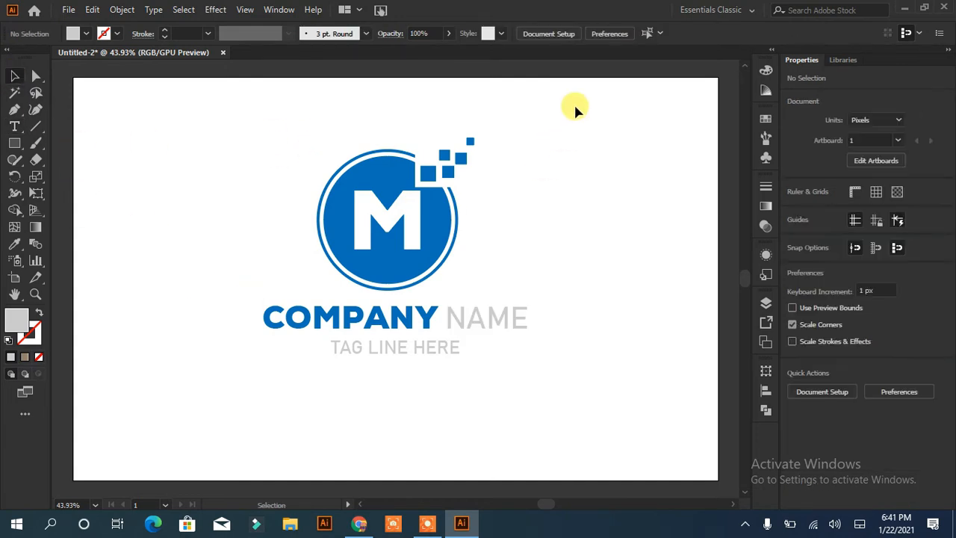
- Group the emblem, company name and tagline into one object
{"action": "key", "text": "ctrl+a"}
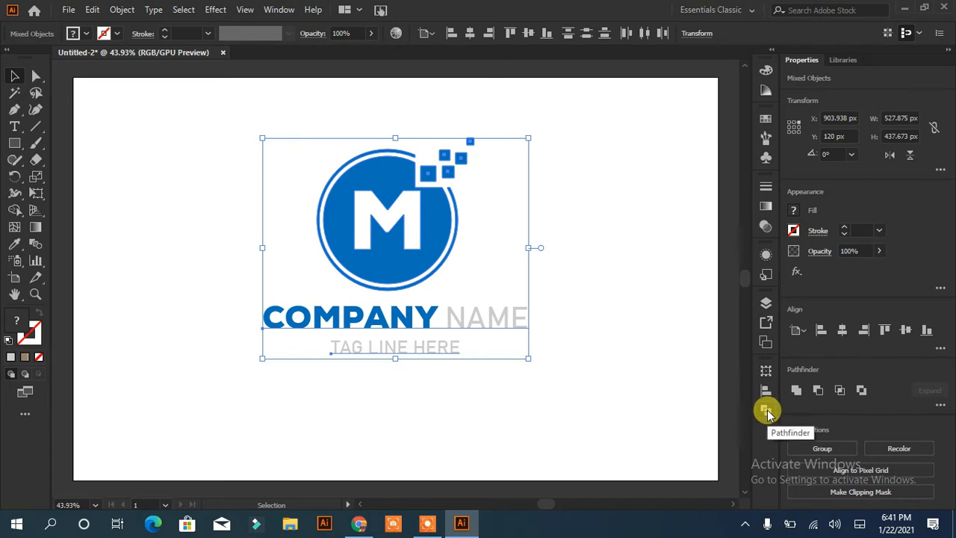
{"action": "left_click", "coordinate": [827, 452]}
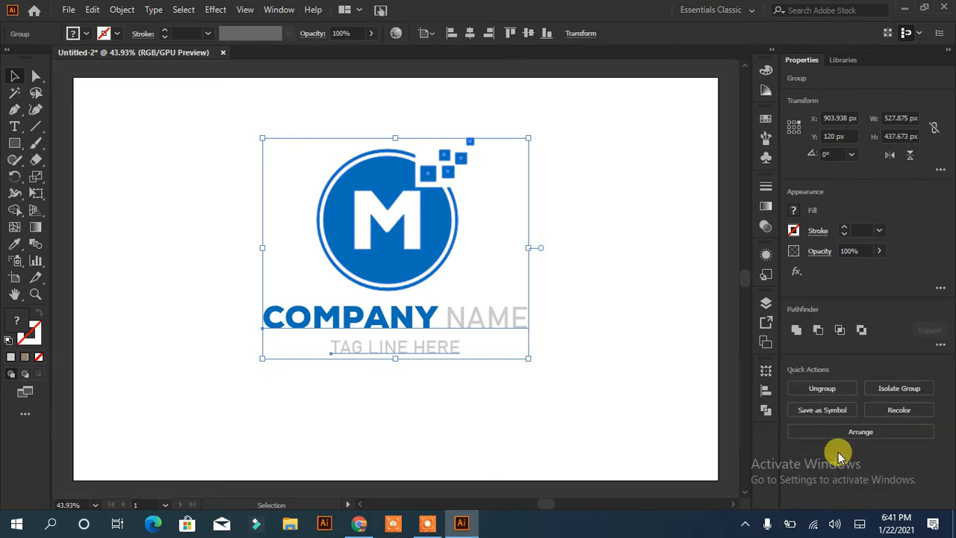
{"action": "left_click", "coordinate": [653, 404]}
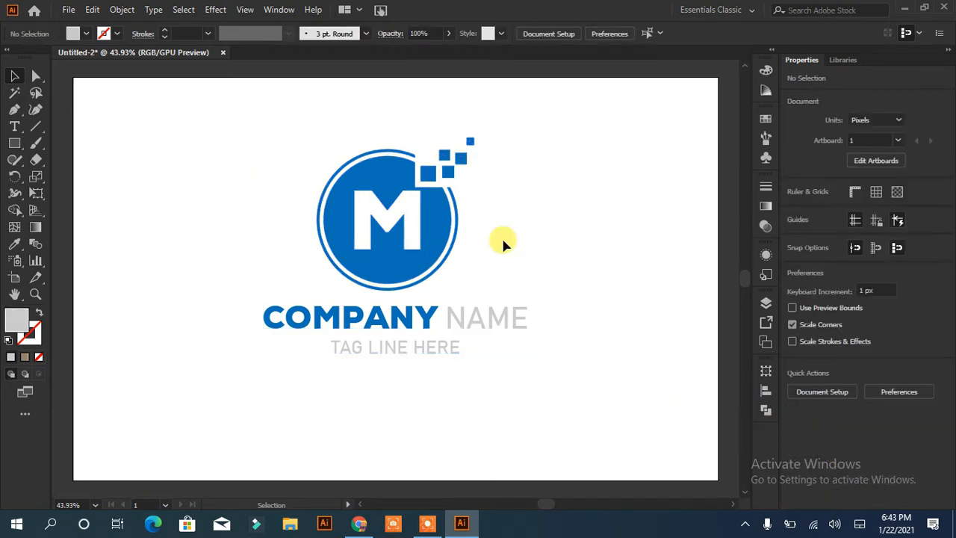
- Save the document as an Adobe Illustrator file named M LOGO in the Logo design folder
{"action": "left_click", "coordinate": [68, 10]}
{"action": "left_click", "coordinate": [116, 138]}
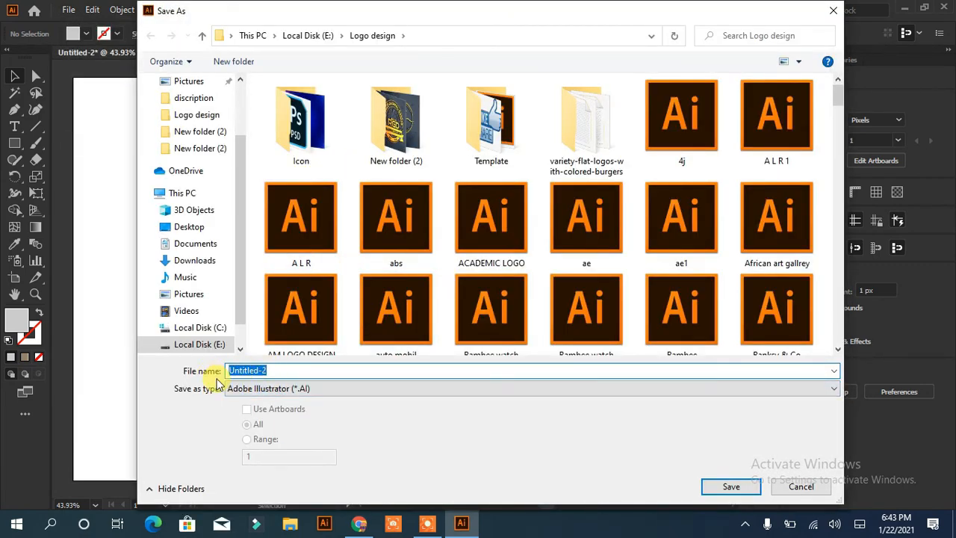
{"action": "type", "text": "M LOGO"}
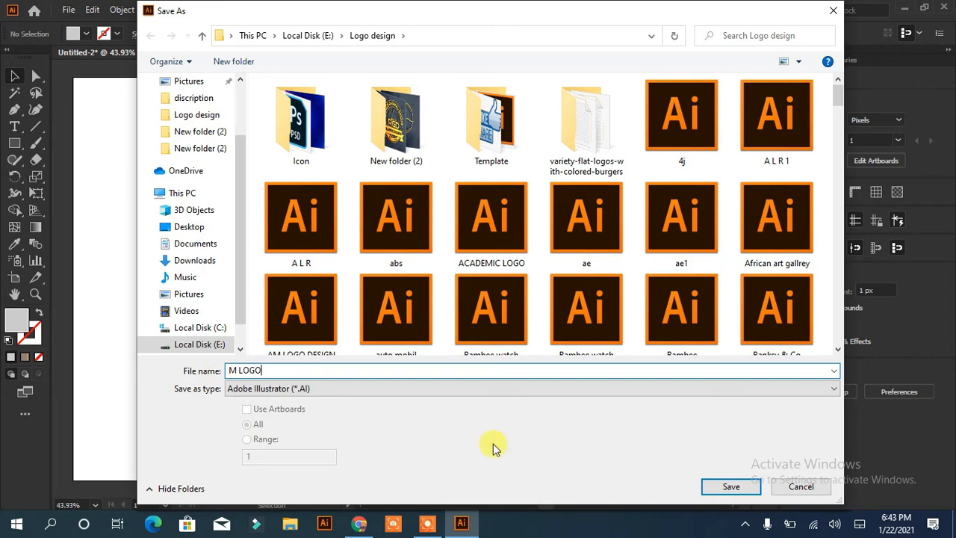
{"action": "left_click", "coordinate": [725, 486]}
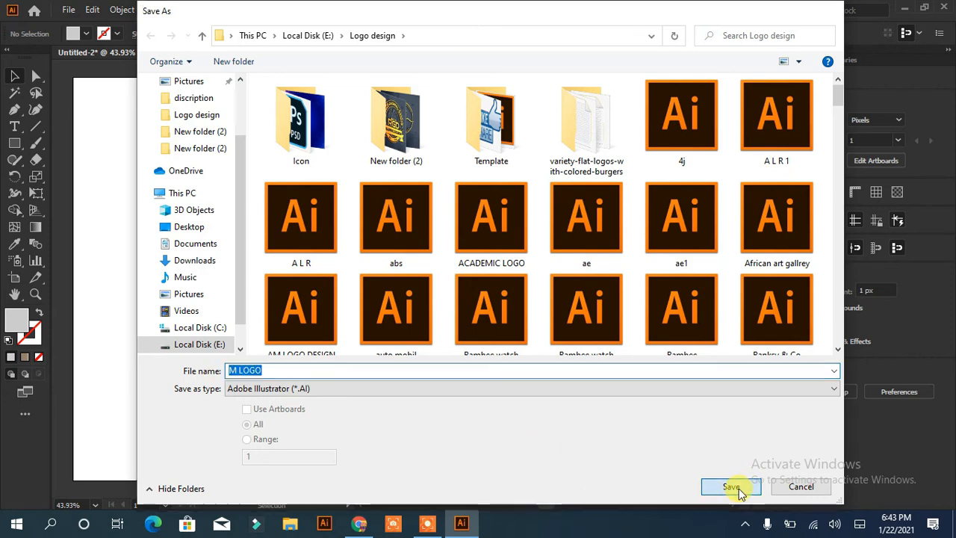
- Accept the Illustrator save options and export the logo as a PNG named M LOGO using artboards, in the Logo design folder
{"action": "left_click", "coordinate": [547, 456]}
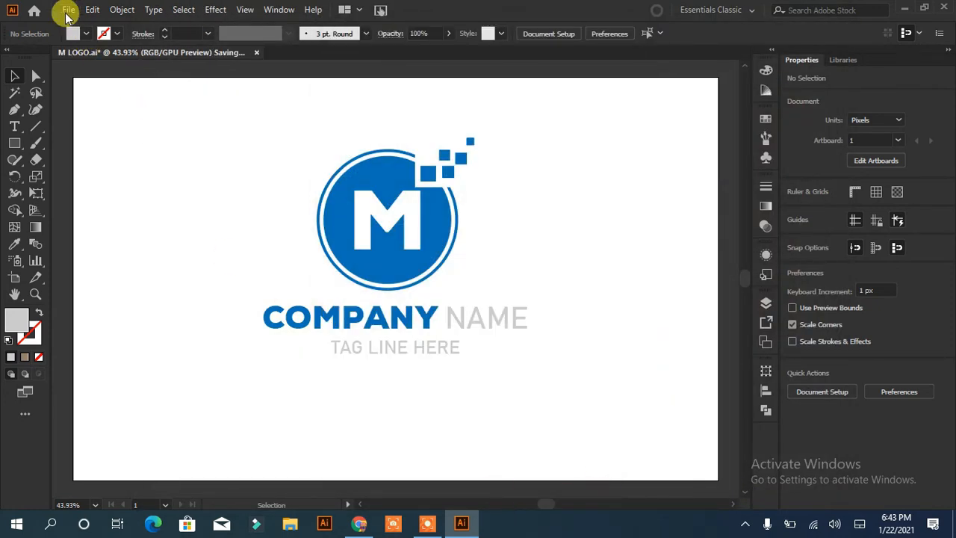
{"action": "left_click", "coordinate": [67, 11]}
{"action": "mouse_move", "coordinate": [224, 257]}
{"action": "left_click", "coordinate": [306, 271]}
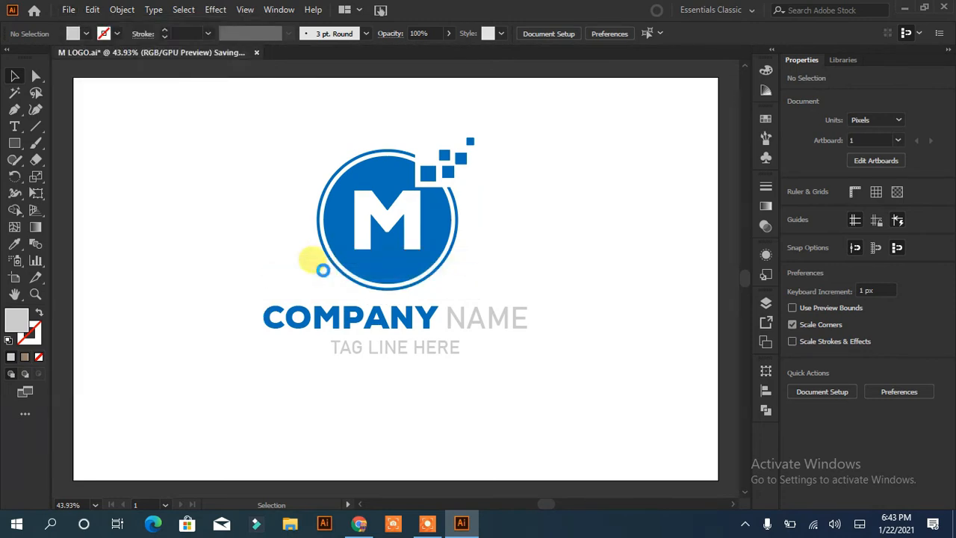
{"action": "left_click", "coordinate": [835, 389]}
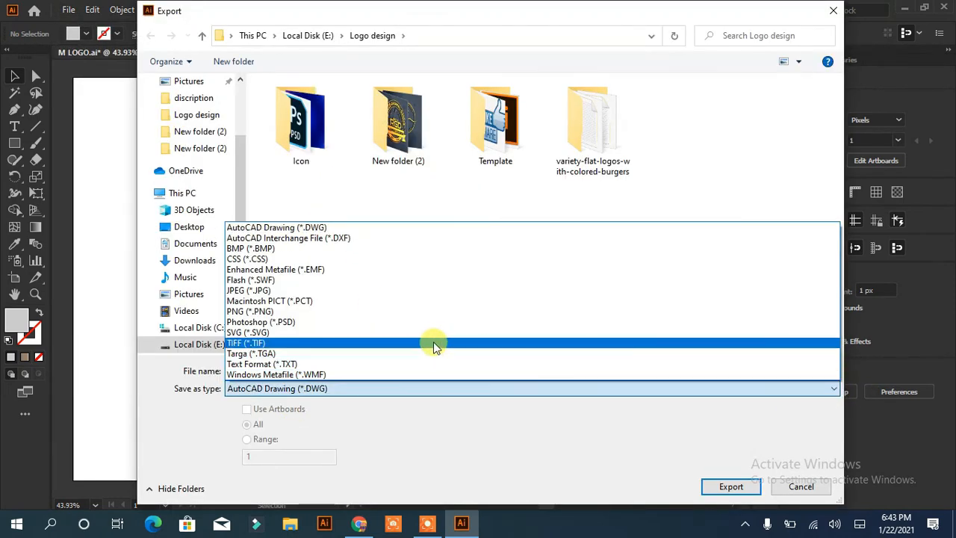
{"action": "left_click", "coordinate": [394, 311]}
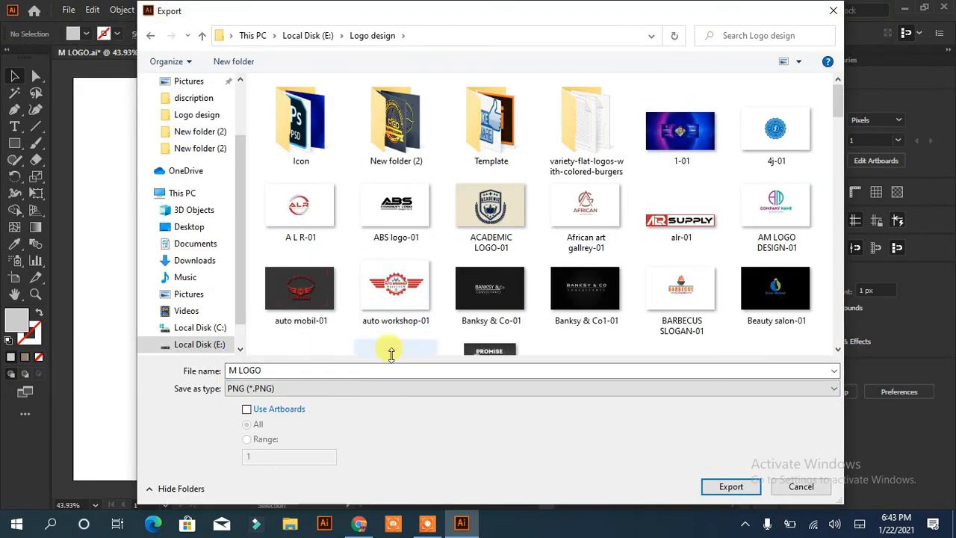
{"action": "left_click", "coordinate": [247, 408]}
{"action": "left_click", "coordinate": [731, 487]}
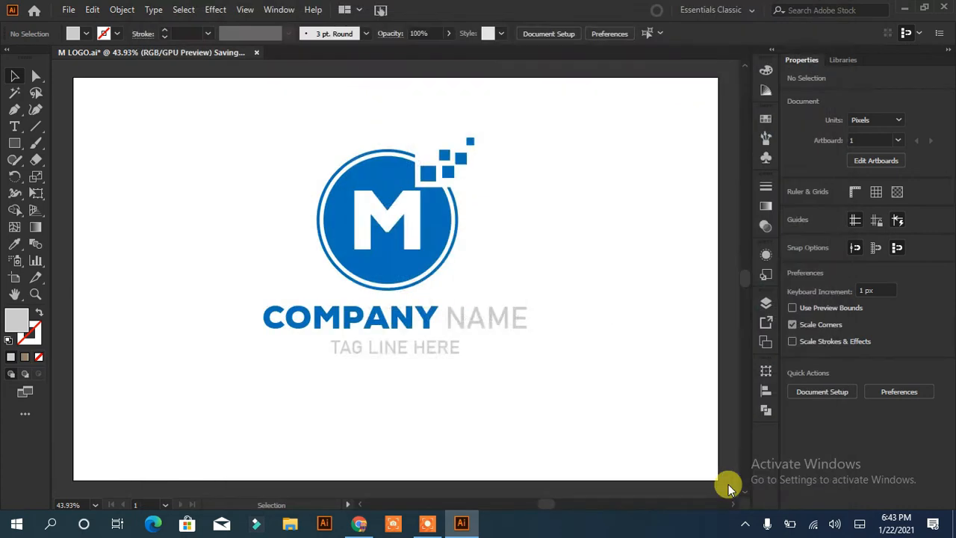
{"action": "left_click", "coordinate": [487, 394]}
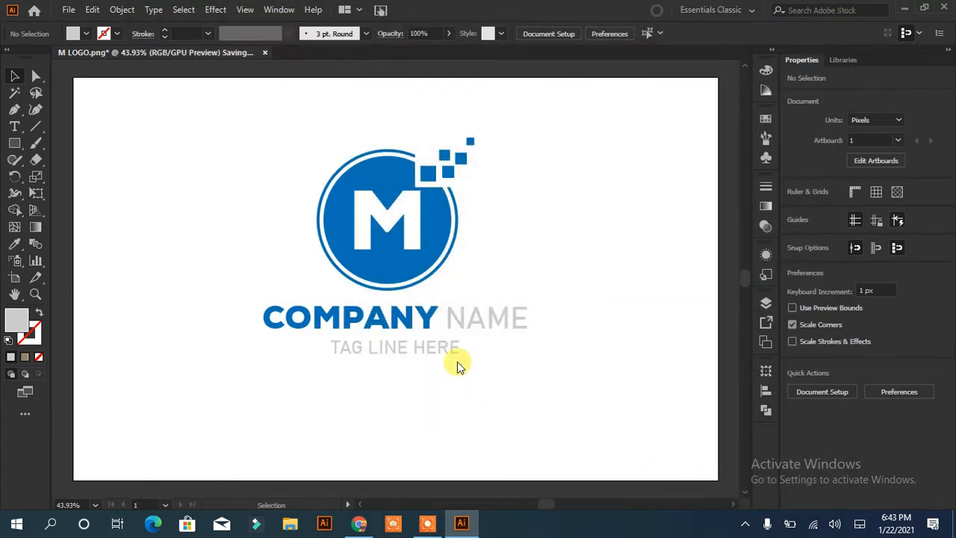
- Launch Photoshop and open the recent 3d glass window logo mockup file
{"action": "left_click", "coordinate": [17, 525]}
{"action": "left_click", "coordinate": [88, 183]}
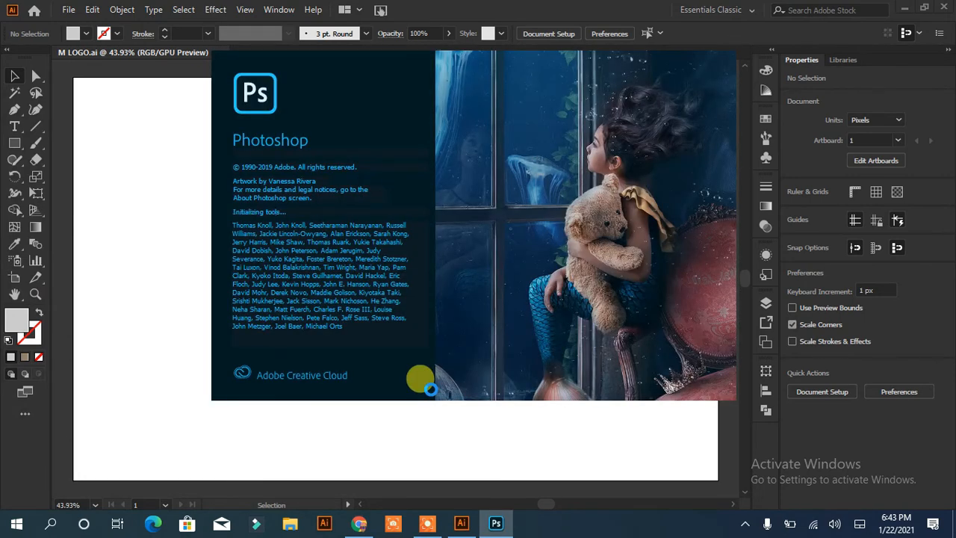
{"action": "mouse_move", "coordinate": [462, 514]}
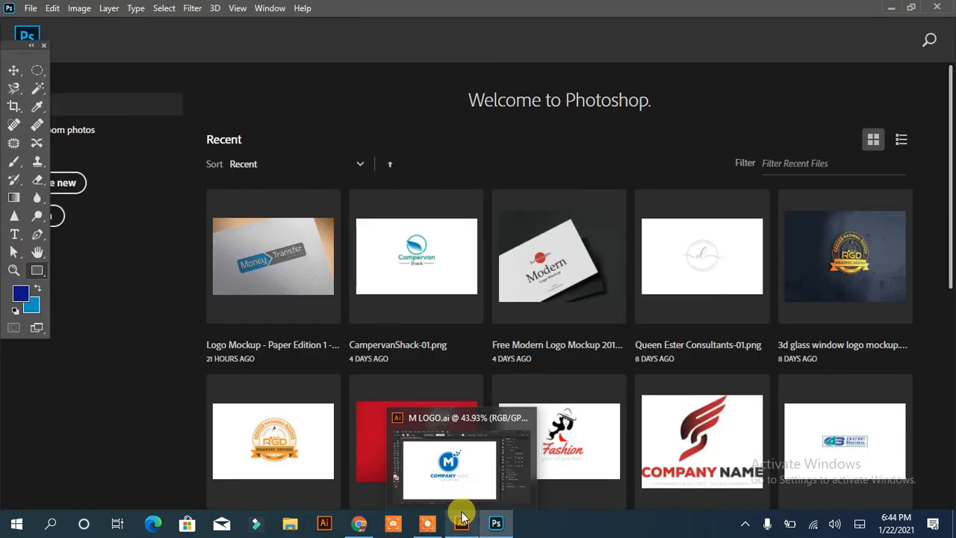
{"action": "left_click", "coordinate": [843, 246]}
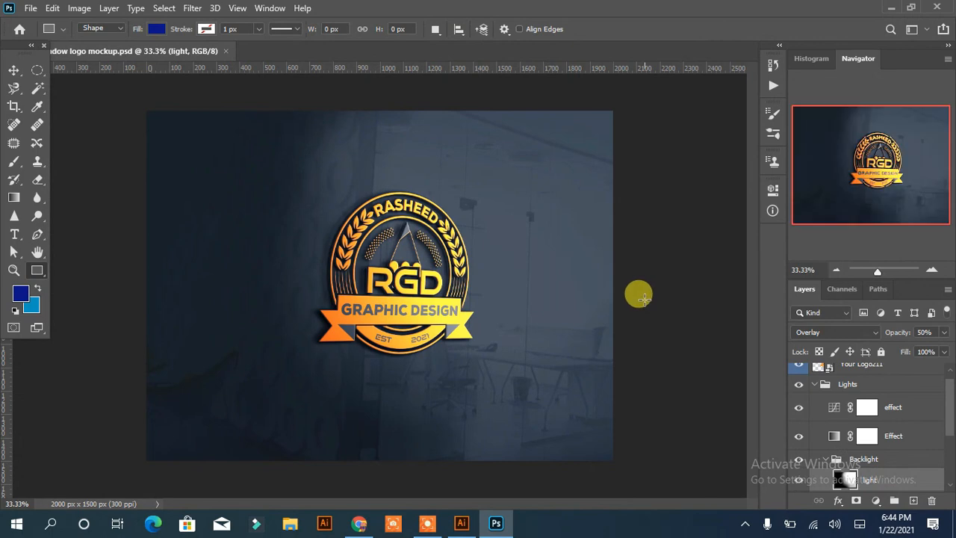
- Open the contents of the Your Logo211 smart object and open M LOGO-01 from the Logo design folder
{"action": "scroll", "coordinate": [881, 396], "scroll_direction": "up", "scroll_amount": 1}
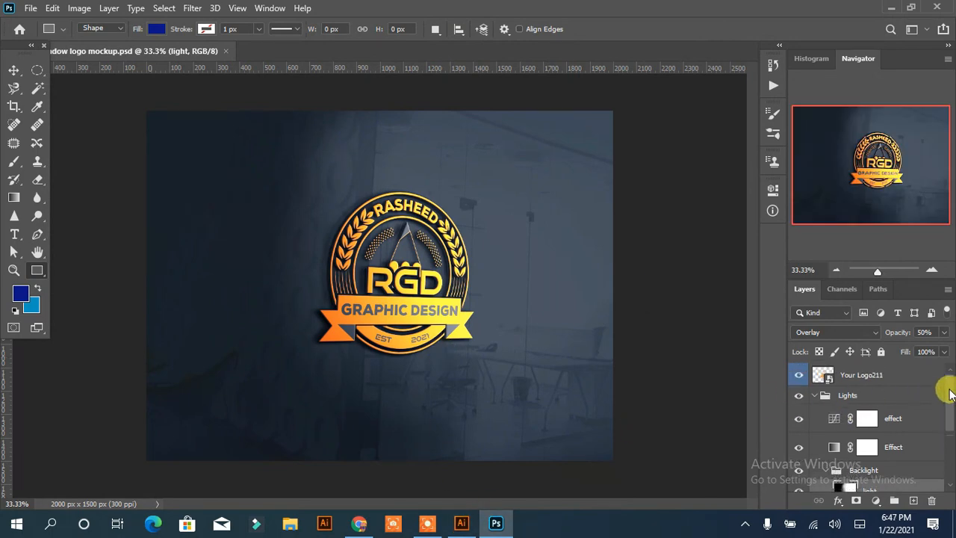
{"action": "double_click", "coordinate": [822, 378]}
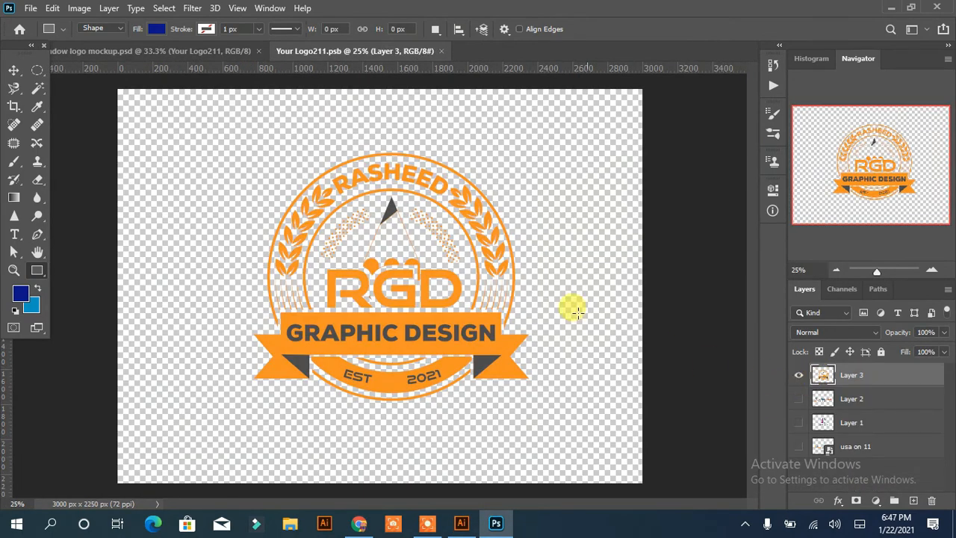
{"action": "left_click", "coordinate": [30, 8]}
{"action": "left_click", "coordinate": [45, 34]}
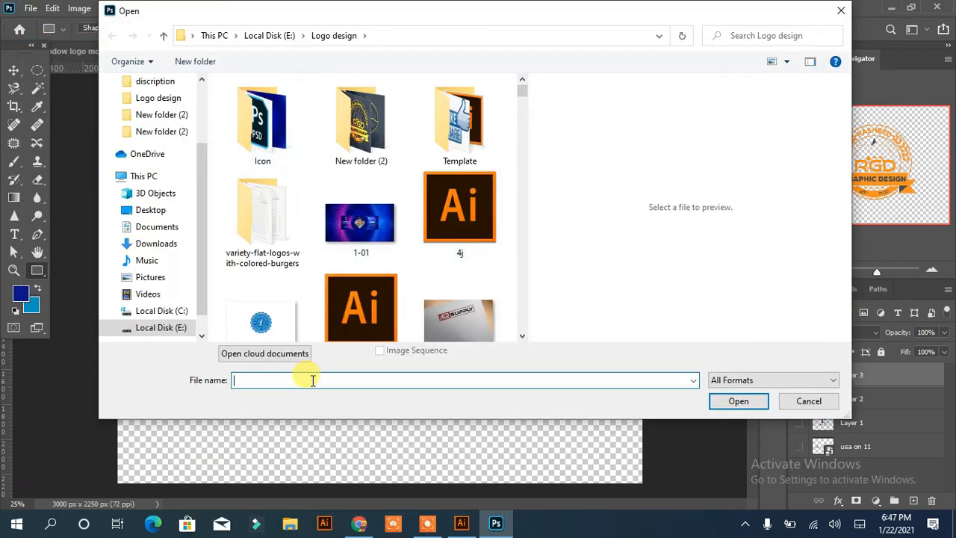
{"action": "left_click", "coordinate": [284, 312]}
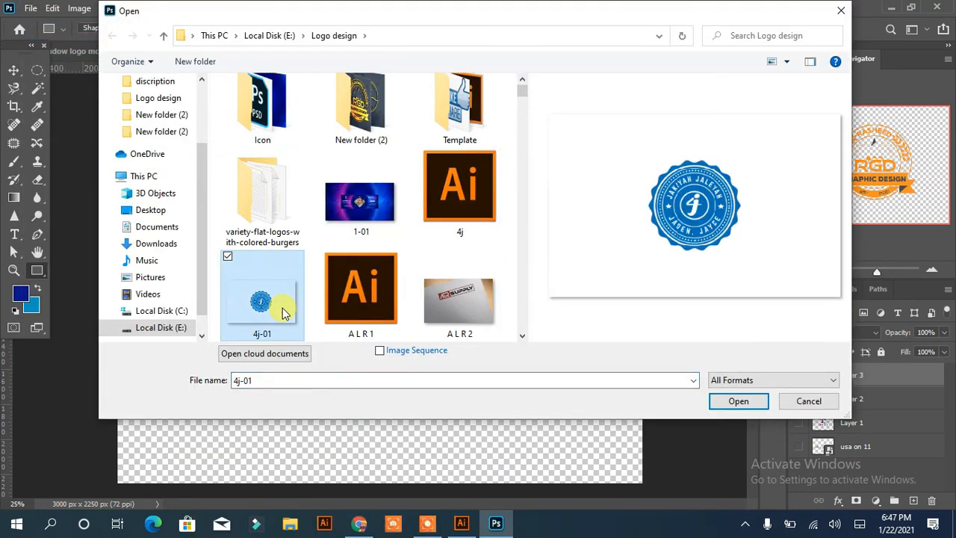
{"action": "scroll", "coordinate": [284, 312], "scroll_direction": "down", "scroll_amount": 5}
{"action": "left_click", "coordinate": [361, 112]}
{"action": "left_click", "coordinate": [460, 137]}
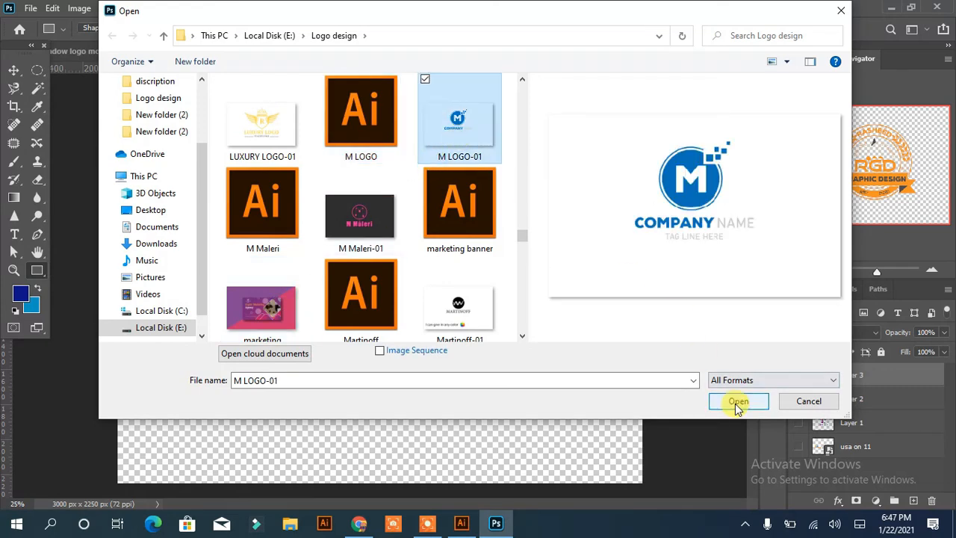
{"action": "left_click", "coordinate": [738, 402]}
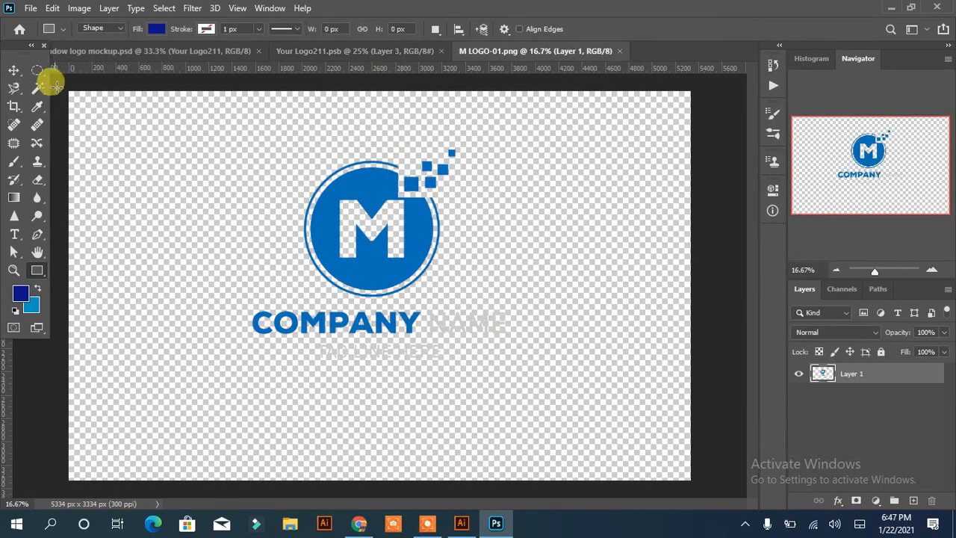
- Bring the M logo into Your Logo211.psb, scale it to about 76% and position it over the upper part of the old badge
{"action": "left_click_drag", "start_coordinate": [388, 275], "coordinate": [353, 242]}
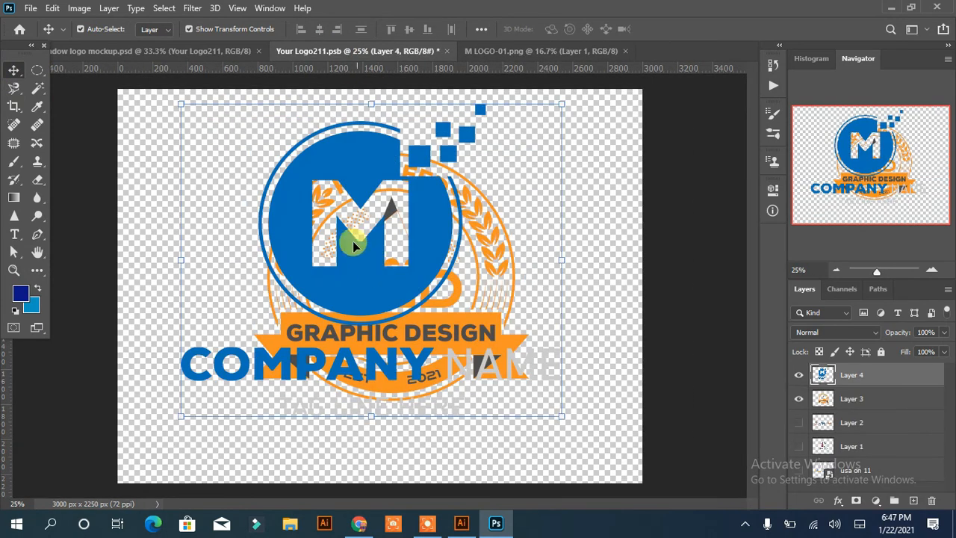
{"action": "left_click_drag", "start_coordinate": [176, 99], "coordinate": [271, 180]}
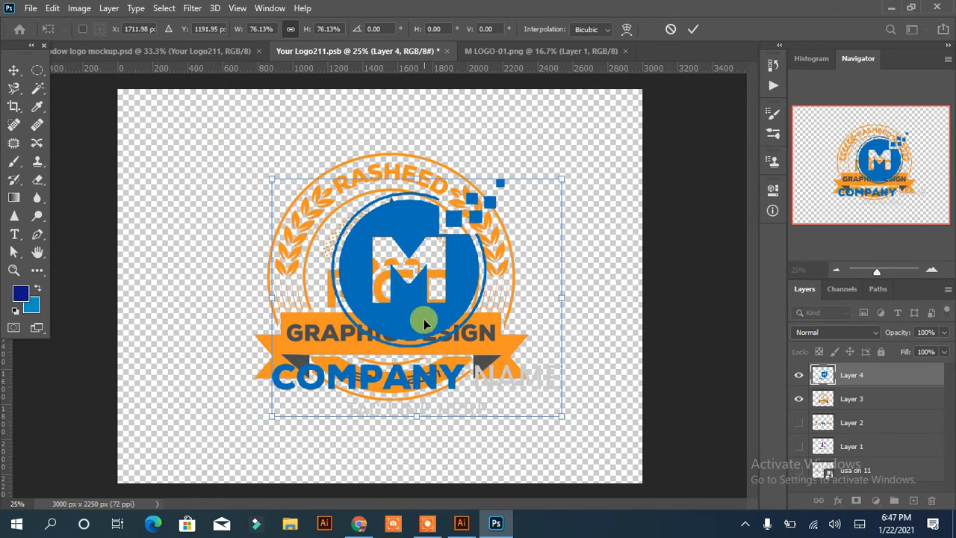
{"action": "left_click_drag", "start_coordinate": [423, 322], "coordinate": [403, 287]}
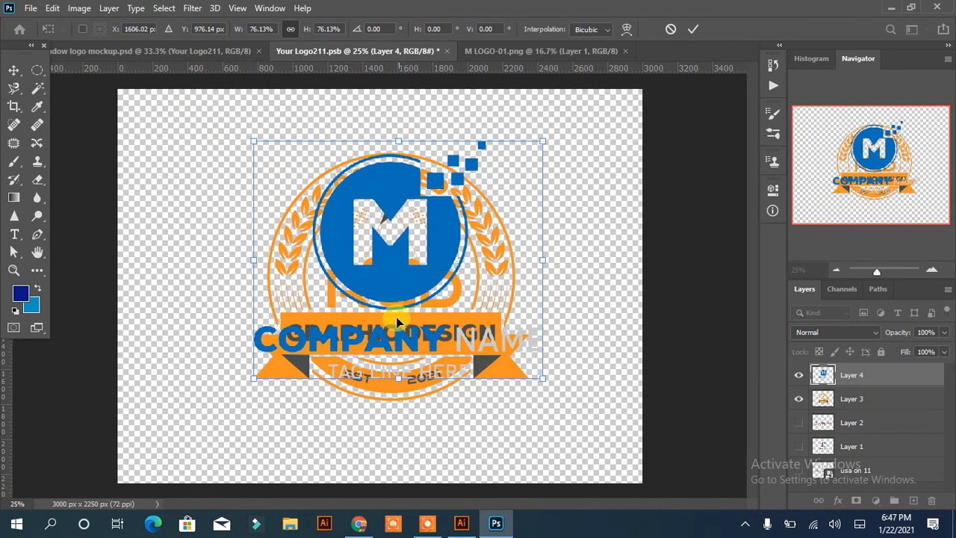
- Hide the old badge on Layer 3, save the smart object and return to the window mockup document
{"action": "left_click", "coordinate": [798, 399]}
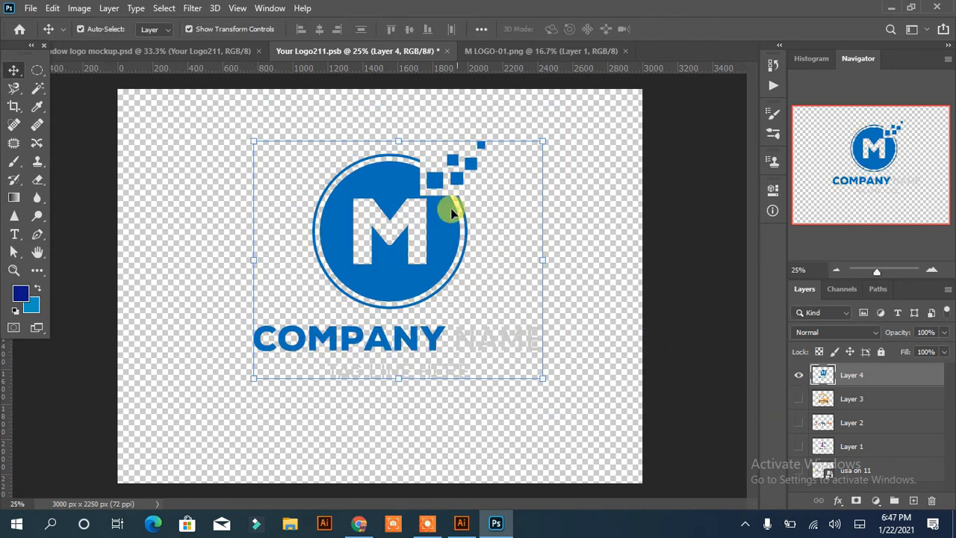
{"action": "key", "text": "ctrl+s"}
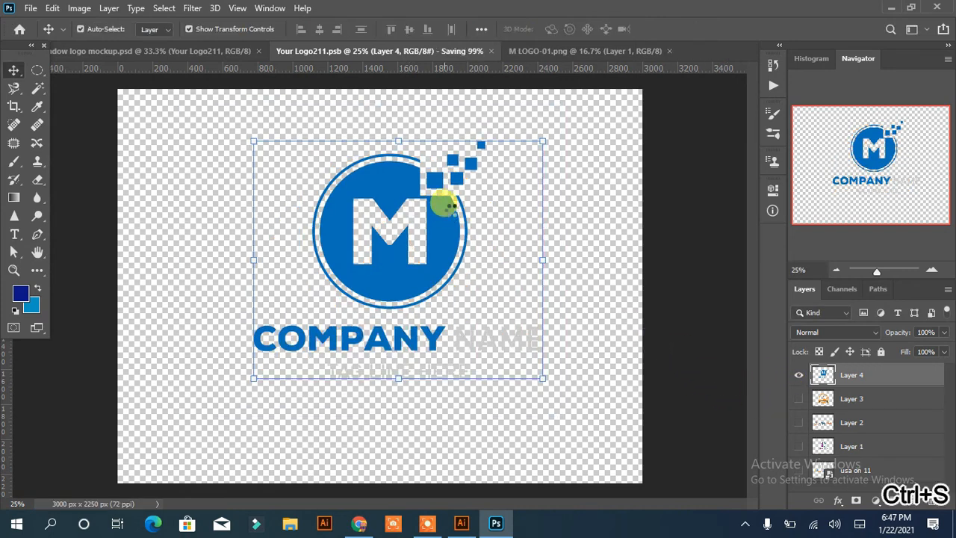
{"action": "left_click", "coordinate": [232, 51]}
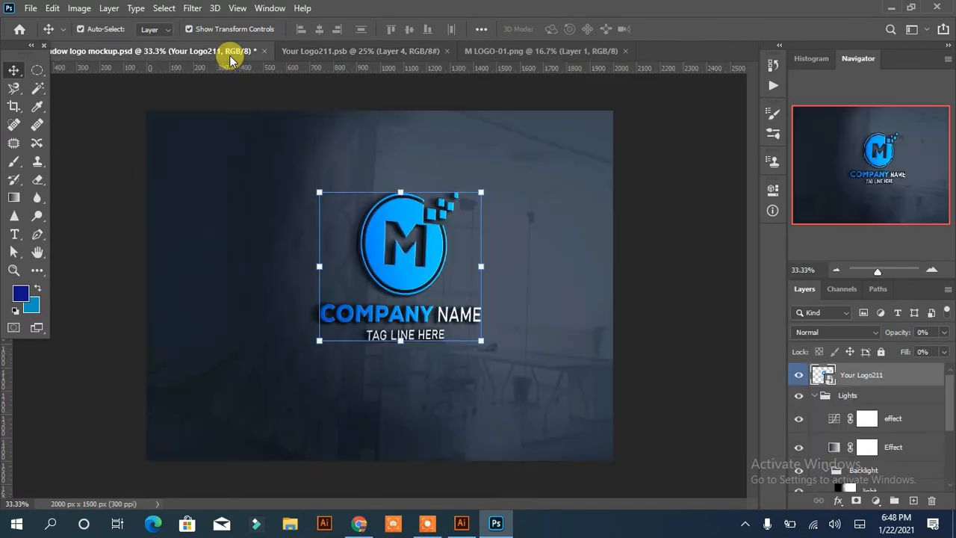
{"action": "left_click", "coordinate": [36, 69]}
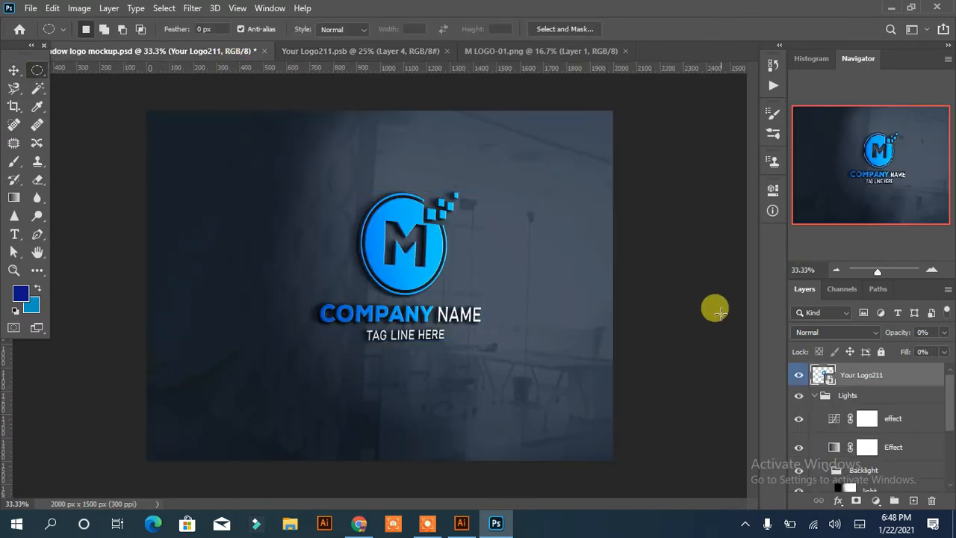
{"action": "key", "text": "ctrl+plus"}
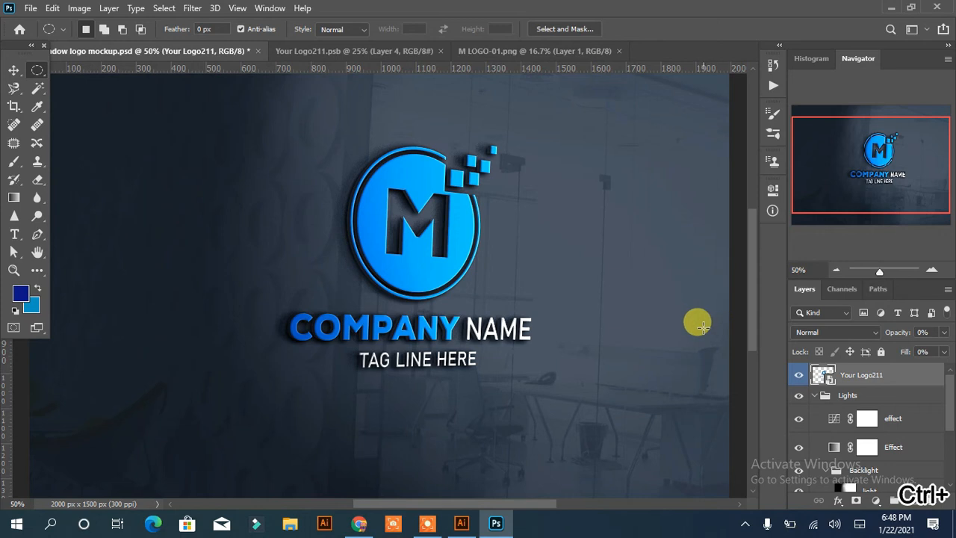
- Hide the gradient Effect adjustment layer in the Lights group to change the mockup's background tint
{"action": "left_click", "coordinate": [13, 70]}
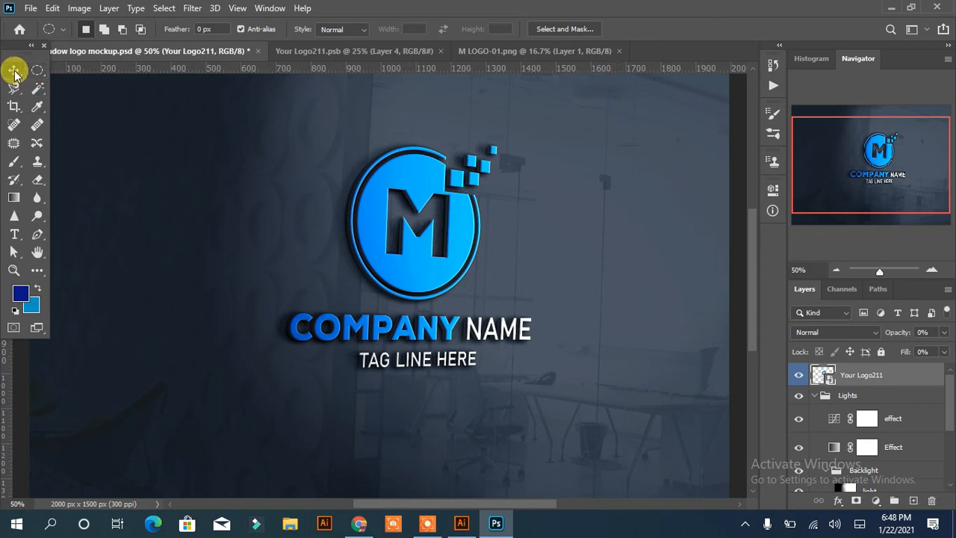
{"action": "left_click", "coordinate": [461, 276]}
{"action": "mouse_move", "coordinate": [461, 276]}
{"action": "left_mouse_down"}
{"action": "mouse_move", "coordinate": [444, 274]}
{"action": "mouse_move", "coordinate": [454, 273]}
{"action": "left_mouse_up"}
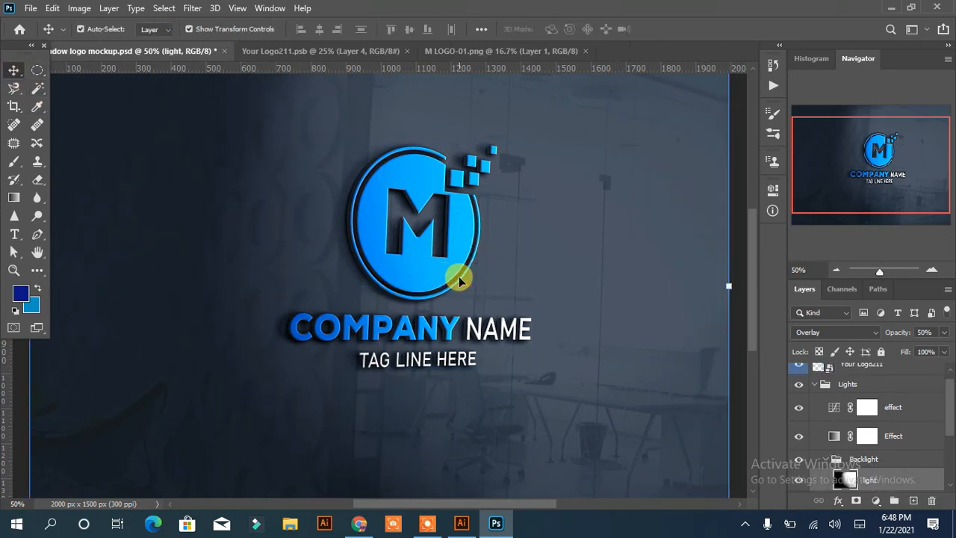
{"action": "left_click", "coordinate": [798, 480]}
{"action": "left_click", "coordinate": [798, 479]}
{"action": "left_click", "coordinate": [799, 437]}
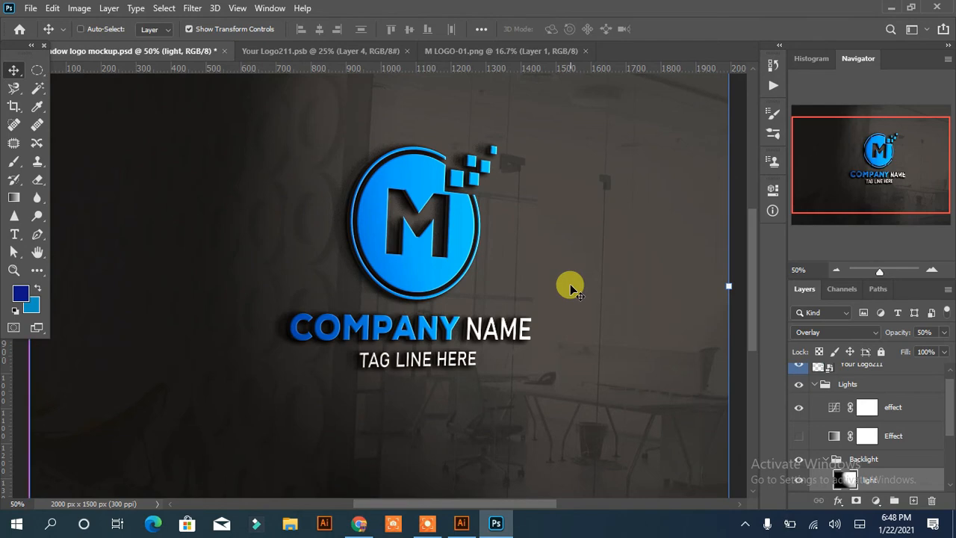
- Examine the M logo, company name and tagline up close in the mockup
{"action": "key", "text": "ctrl+0"}
{"action": "key", "text": "ctrl+plus"}
{"action": "key", "text": "ctrl+plus"}
{"action": "key", "text": "ctrl+plus"}
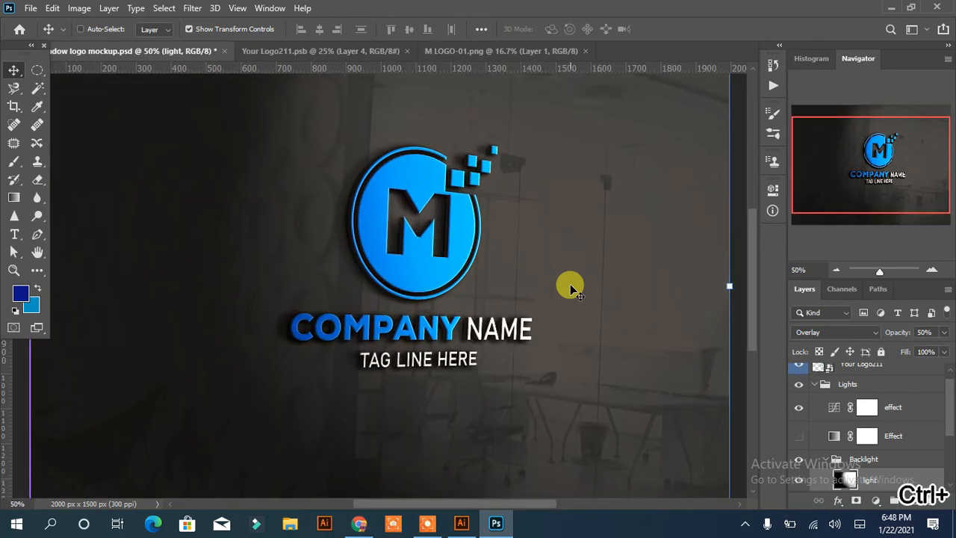
{"action": "key", "text": "ctrl+plus"}
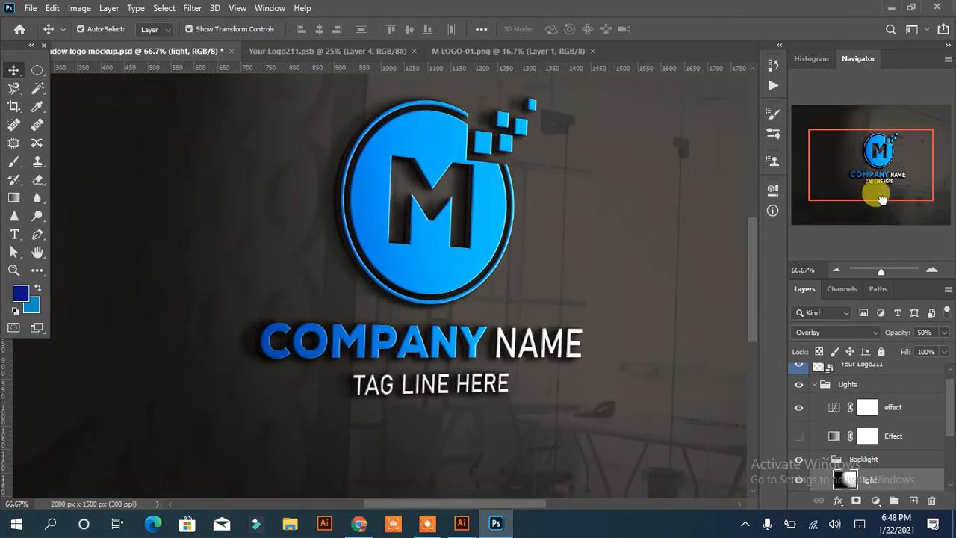
{"action": "left_click_drag", "start_coordinate": [882, 200], "coordinate": [889, 194]}
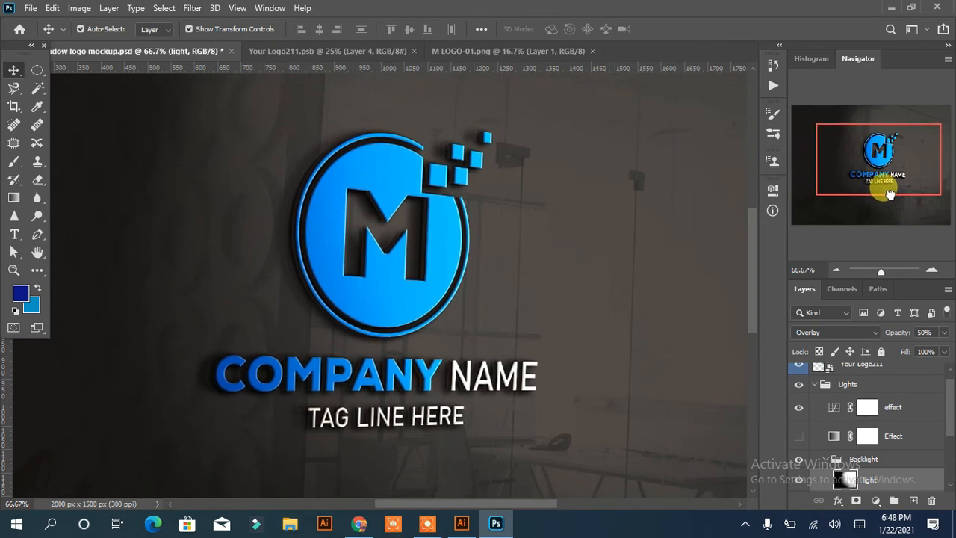